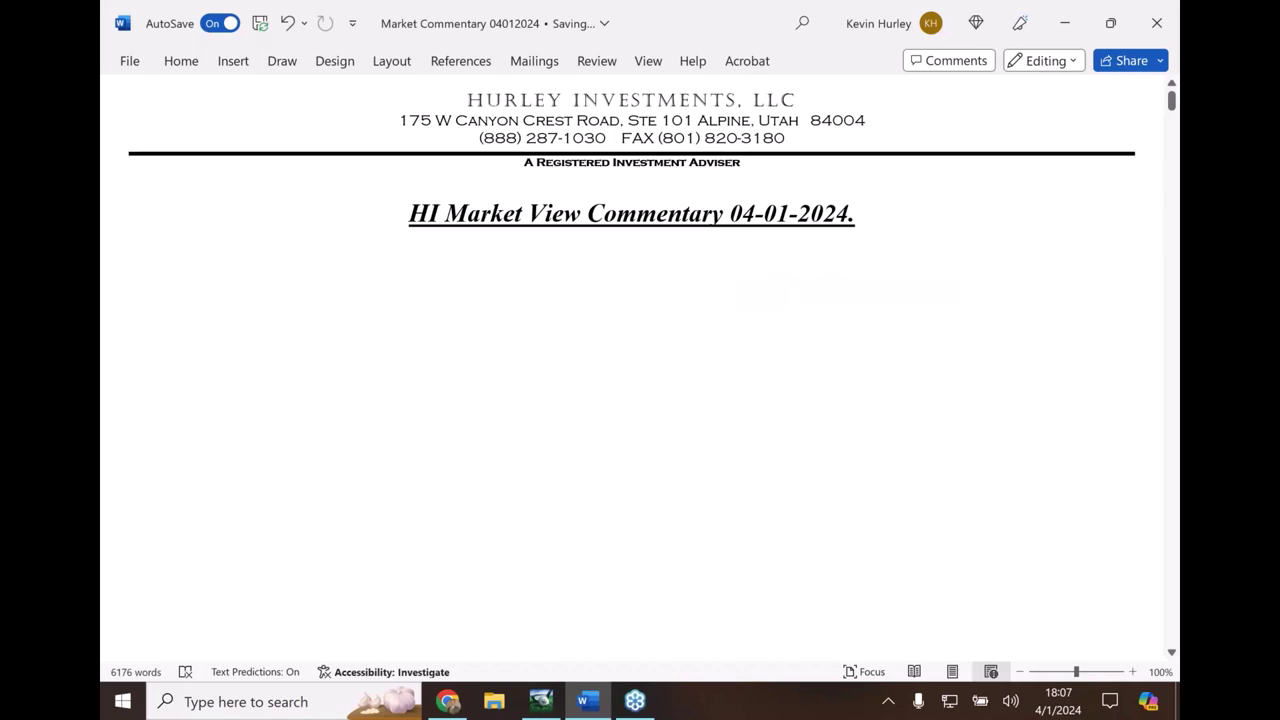
Remove the trailing period from the title "HI Market View Commentary 04-01-2024".
left_click(860, 210)
key("BackSpace")
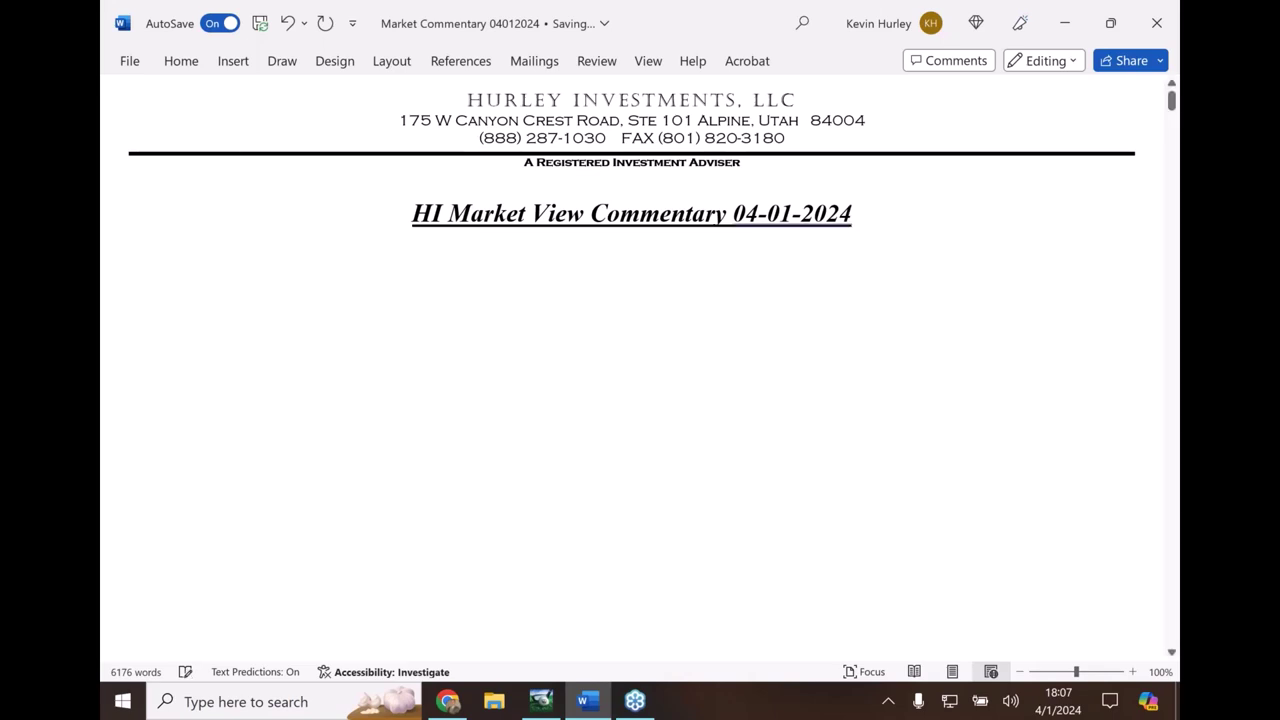
left_click(181, 62)
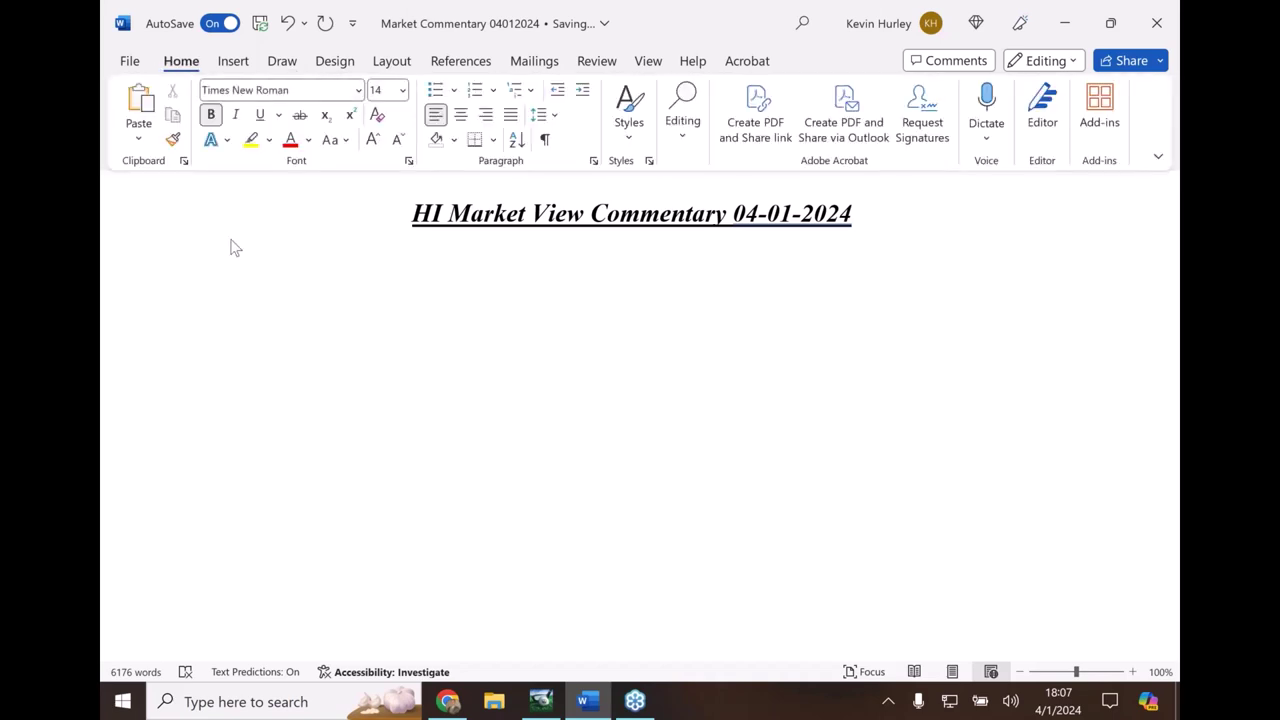
Add the line "Let's start with MU" below the title and start a new line under it.
left_click(155, 284)
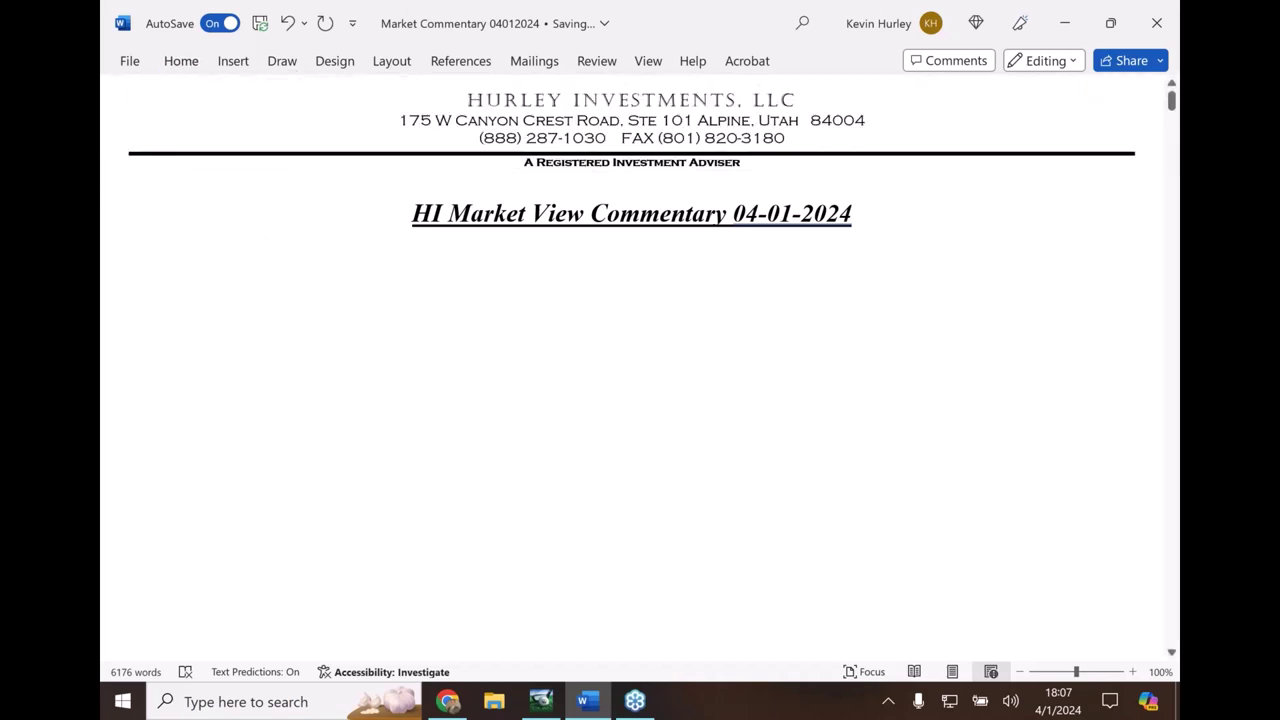
type("LE")
type("t's start with MU")
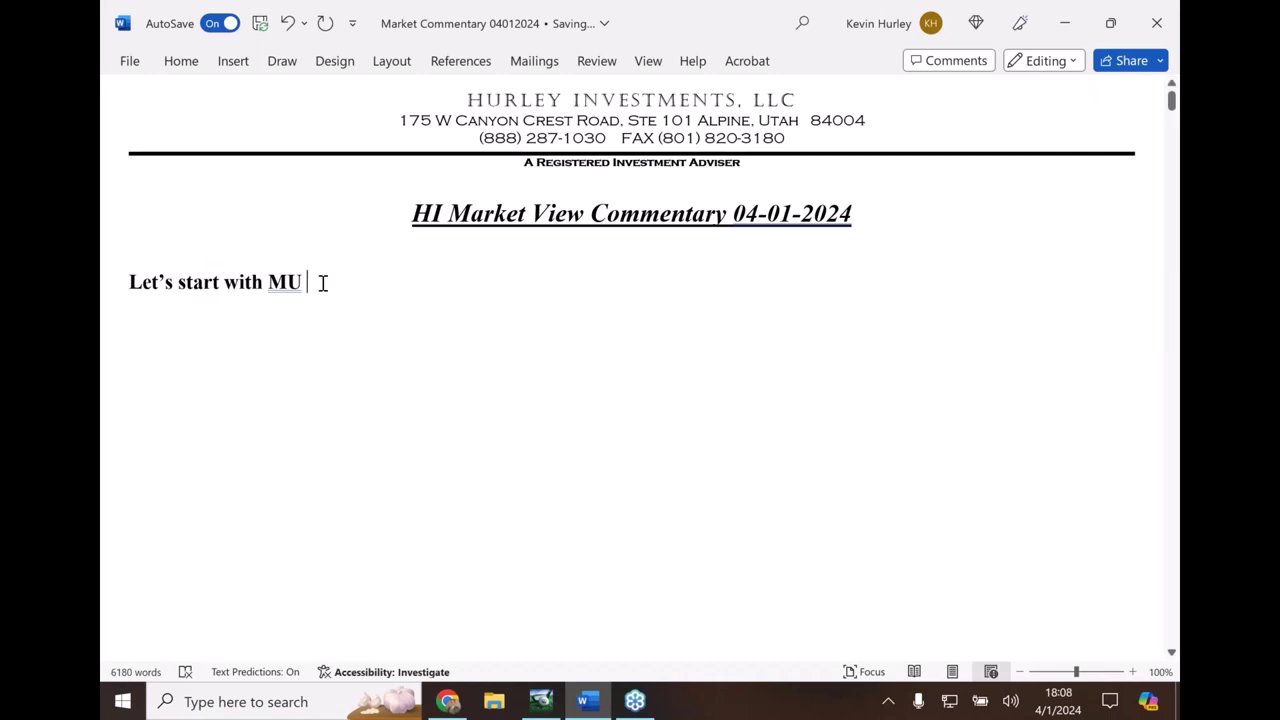
key("Return")
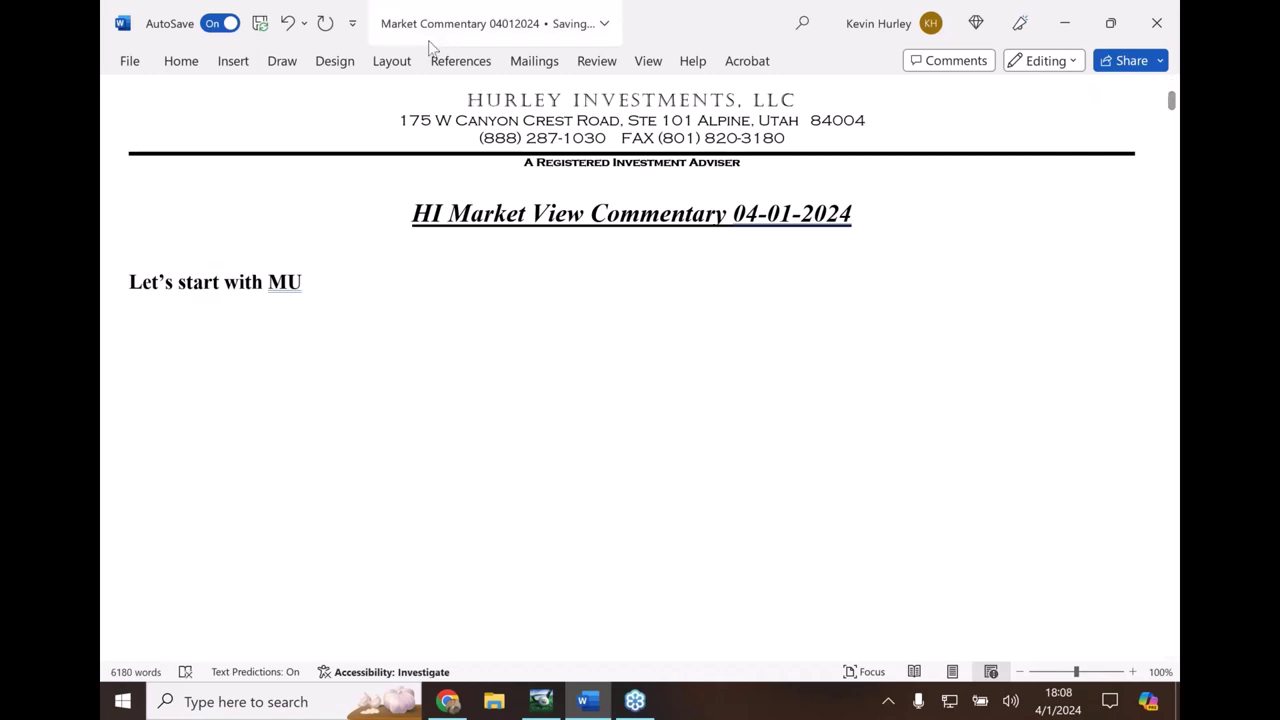
Insert the picture "Screen Shot 04-01-24 at 02.30 PM 001" from the device's My Screen Shots folder below the MU line.
left_click(333, 62)
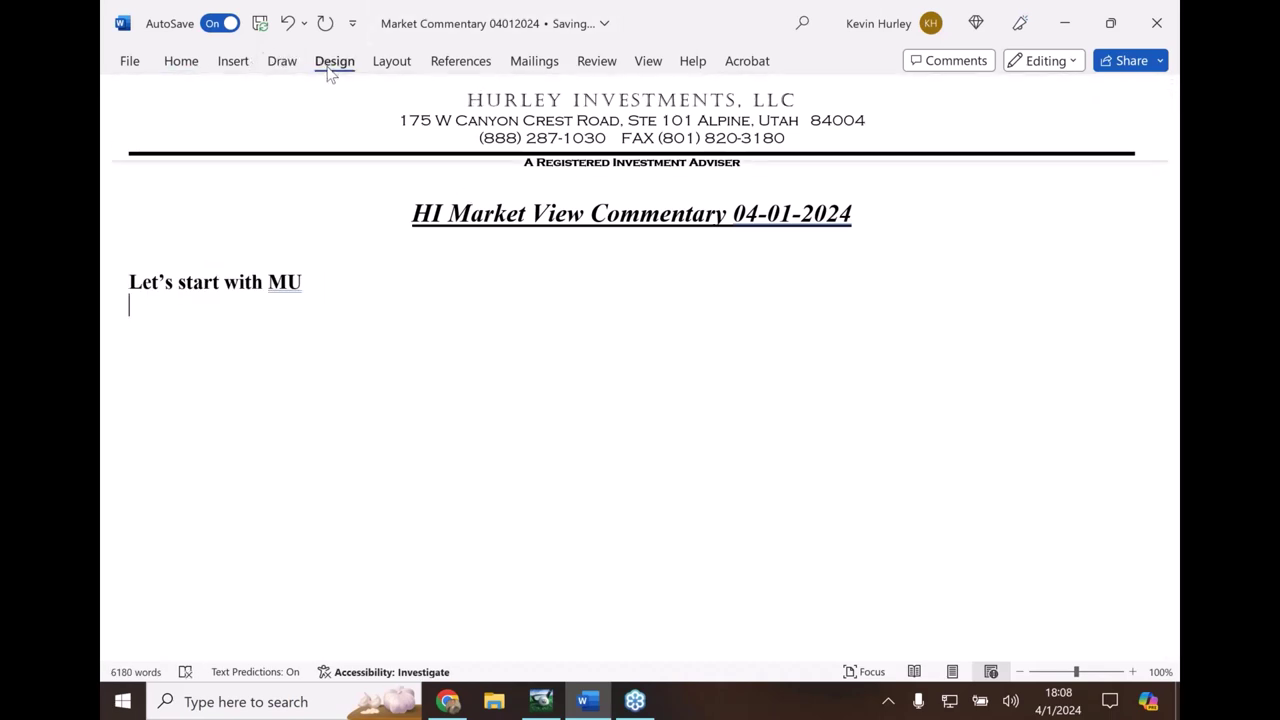
left_click(240, 68)
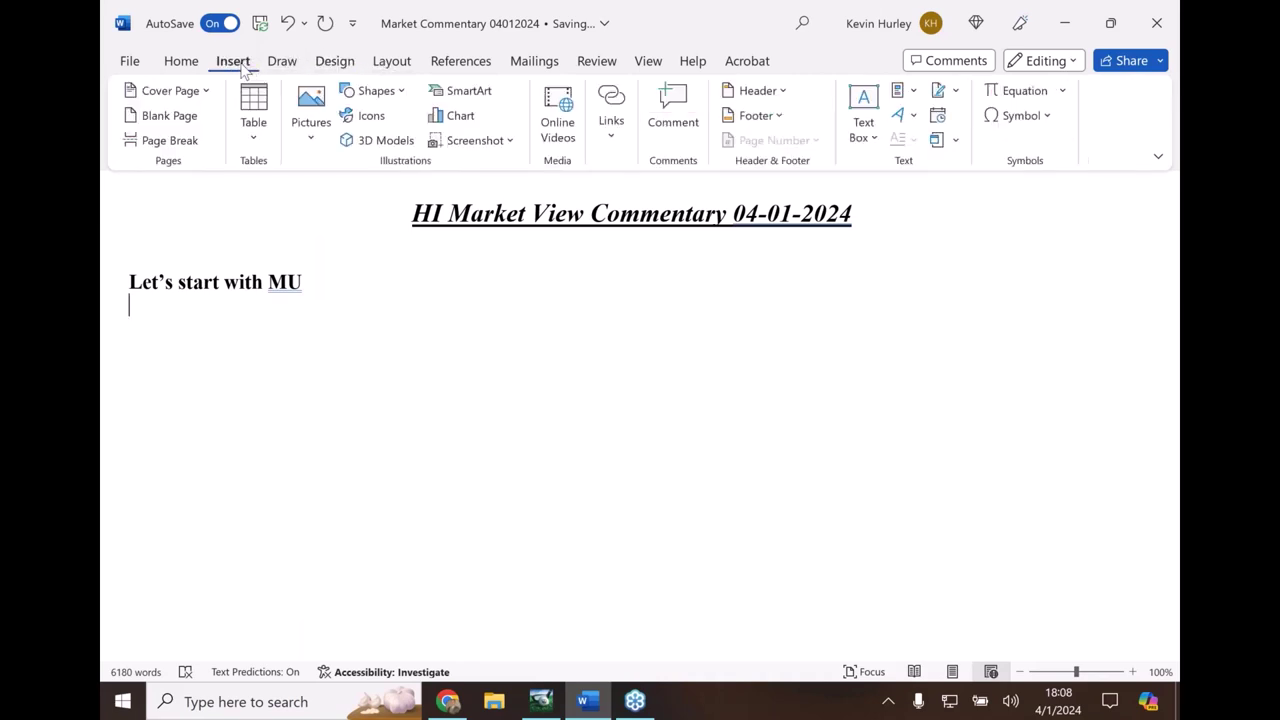
left_click(328, 122)
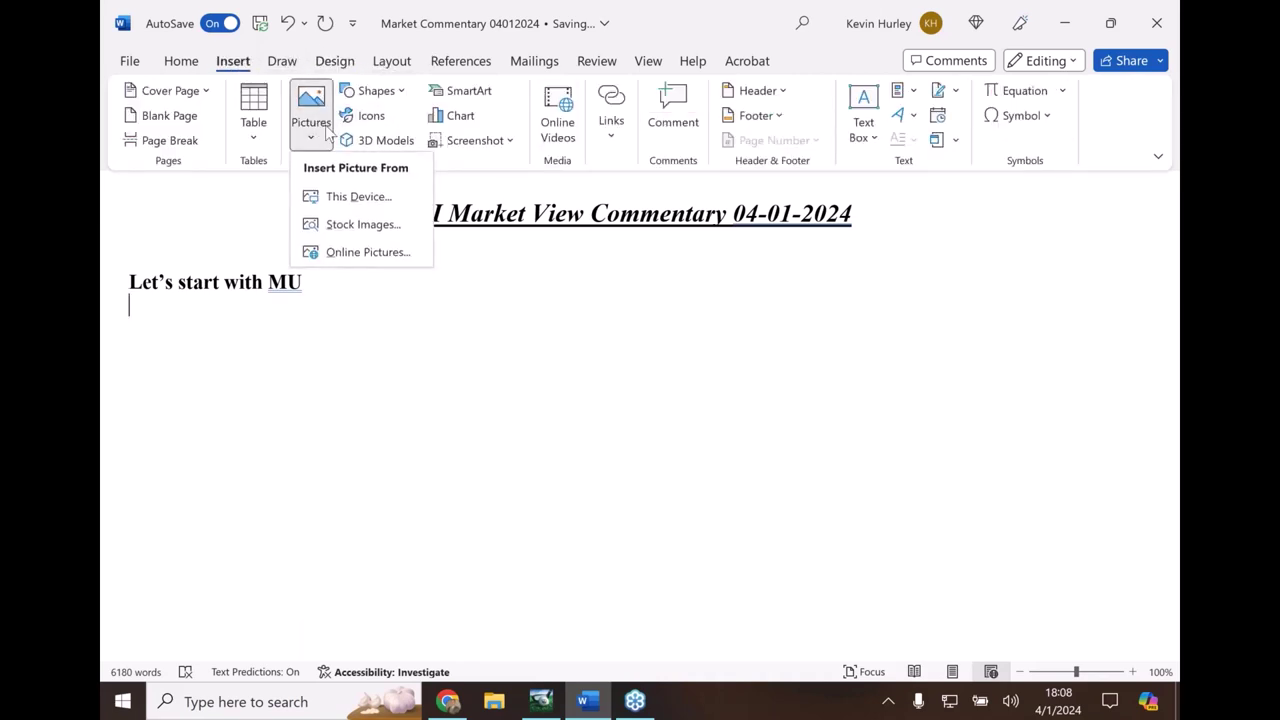
left_click(350, 196)
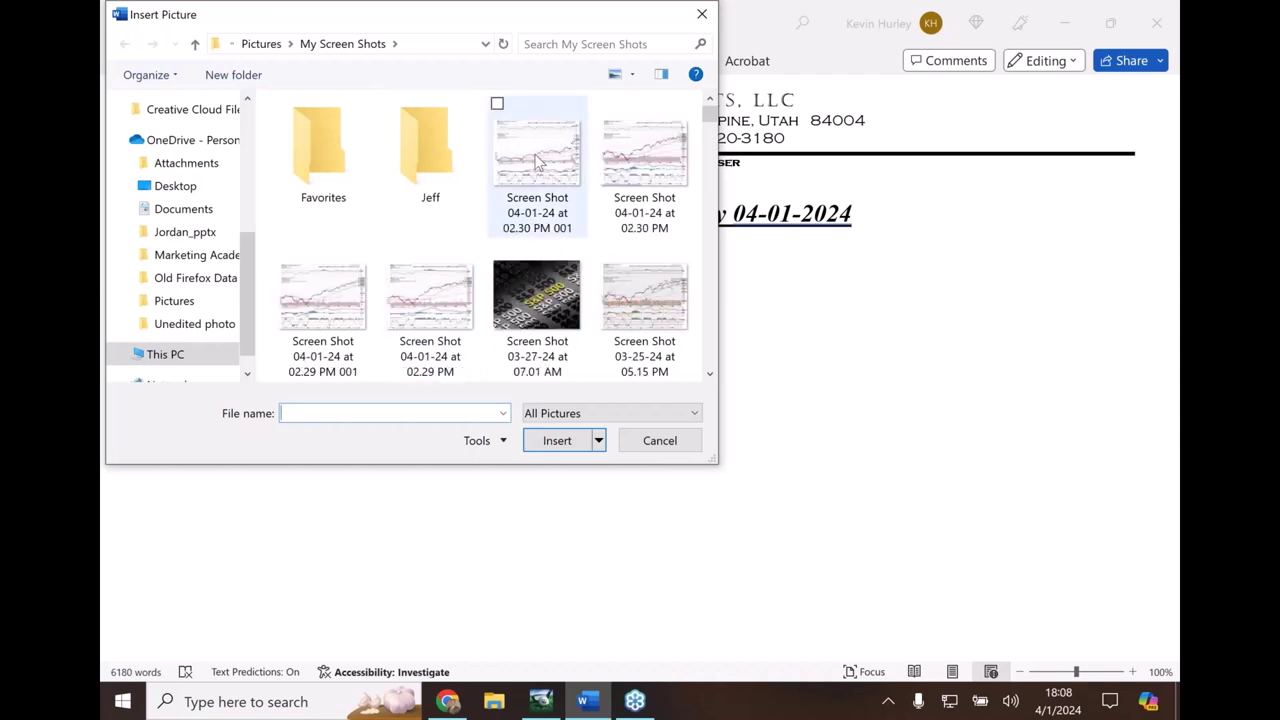
left_click(537, 160)
double_click(537, 160)
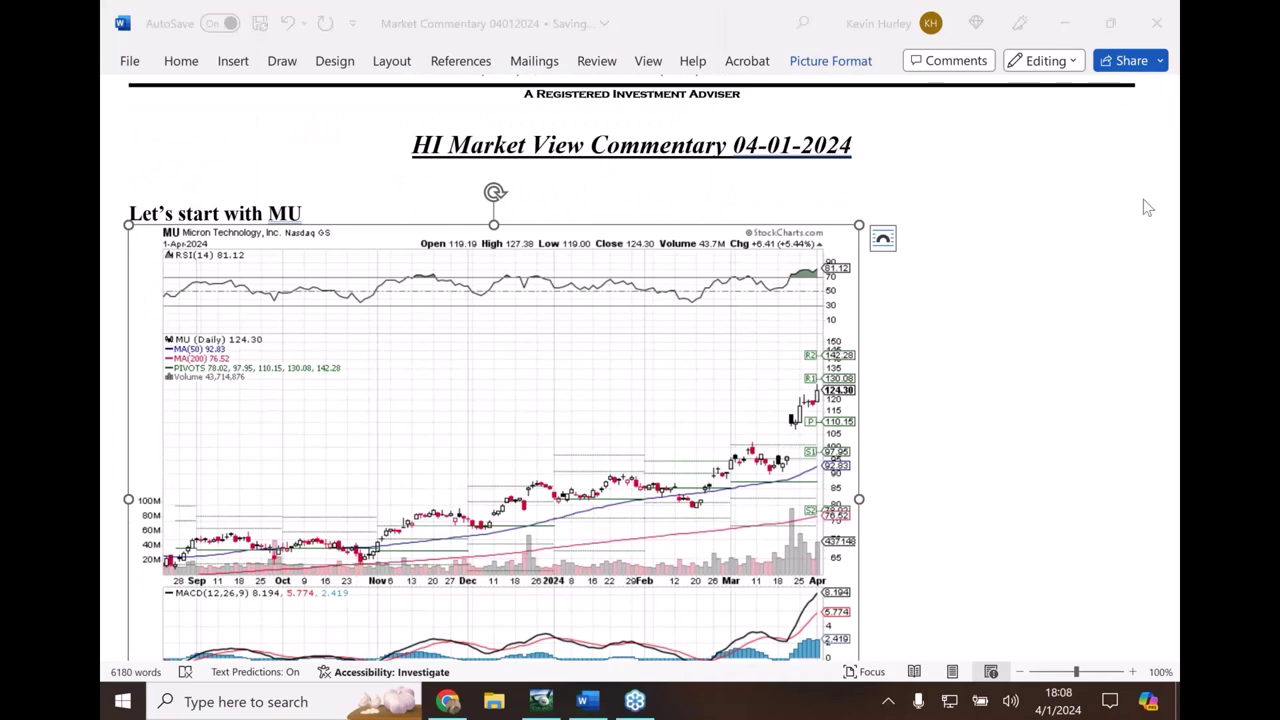
Enter the text "Technical Analysis" on the line below the MU chart.
left_click_drag(1172, 106, 1172, 119)
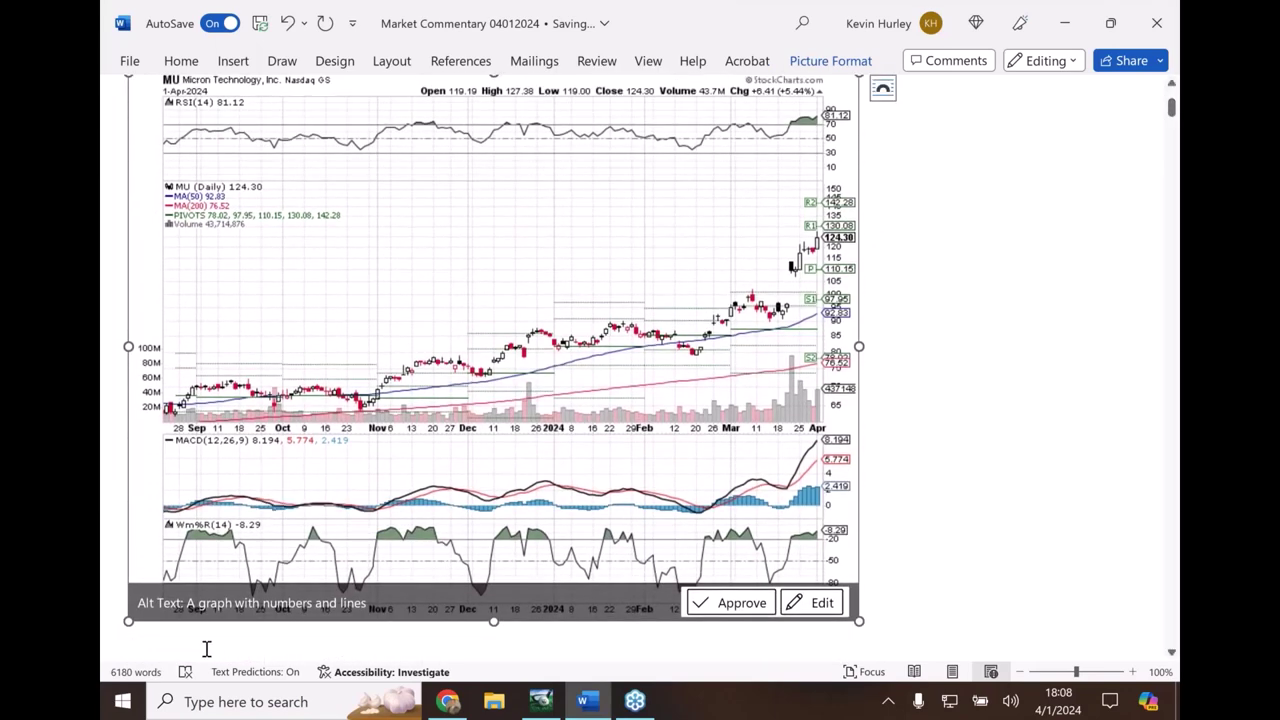
left_click(202, 648)
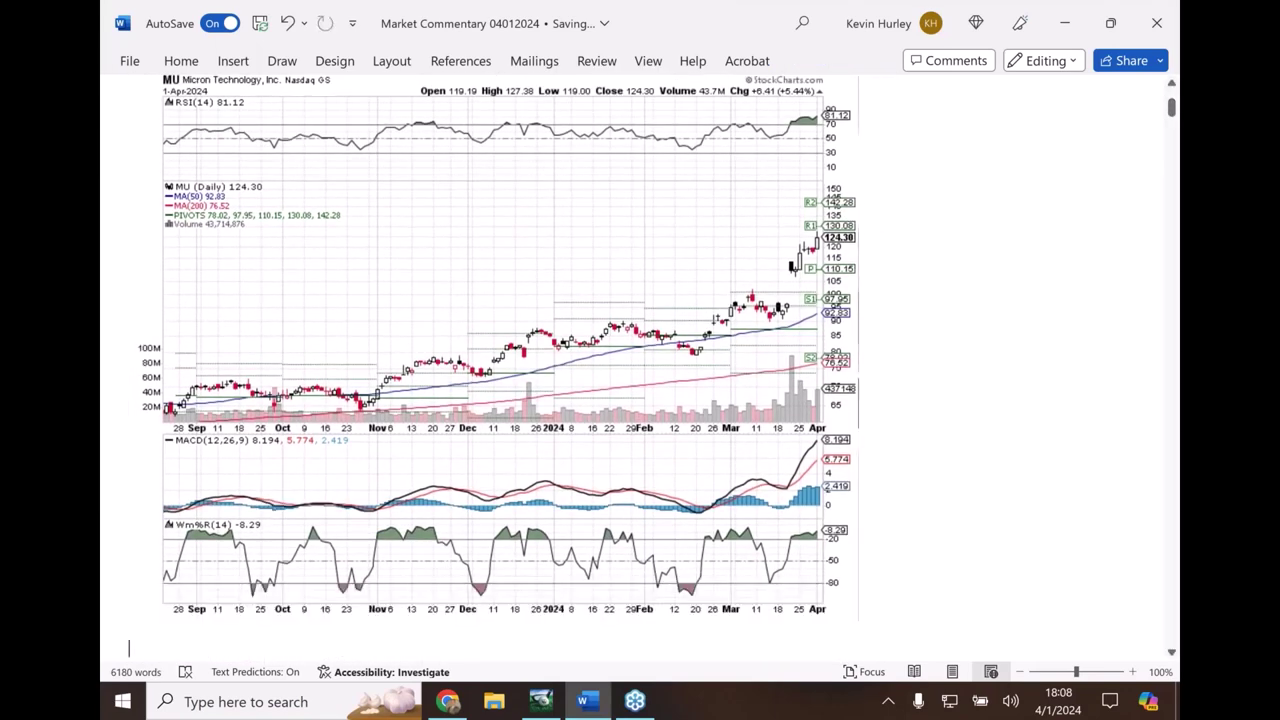
type("Technic")
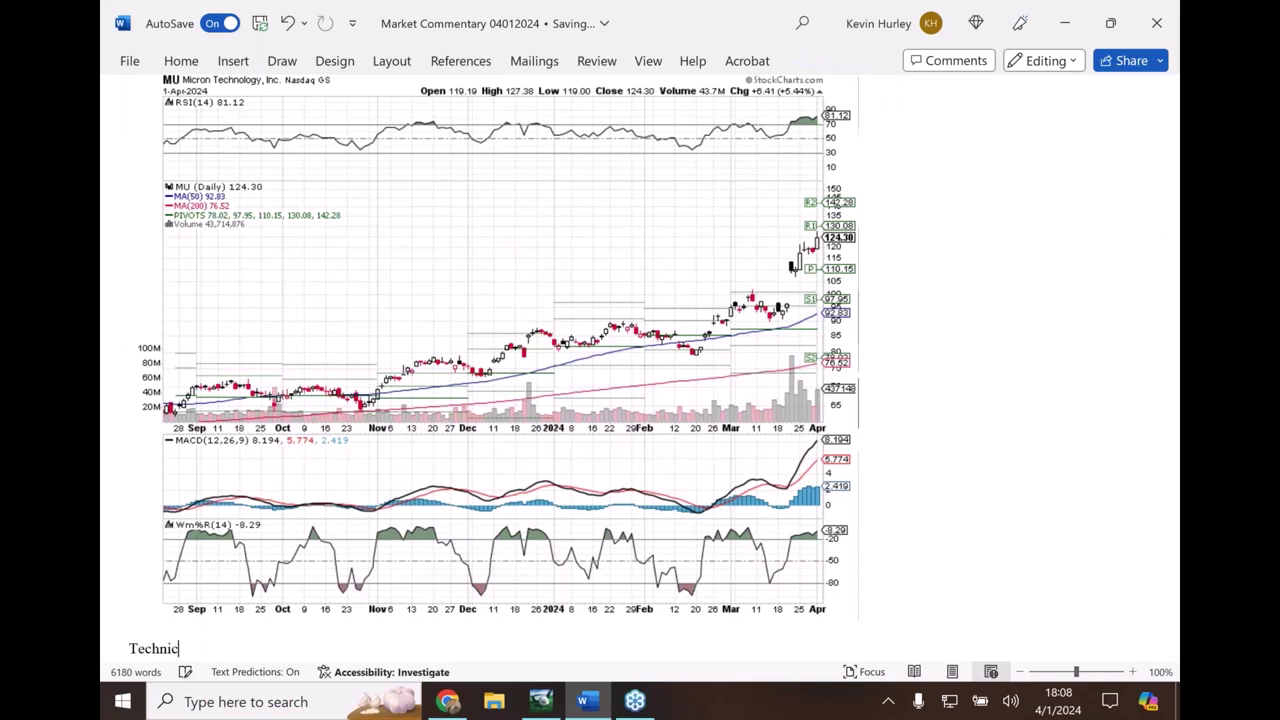
type("al Analysis")
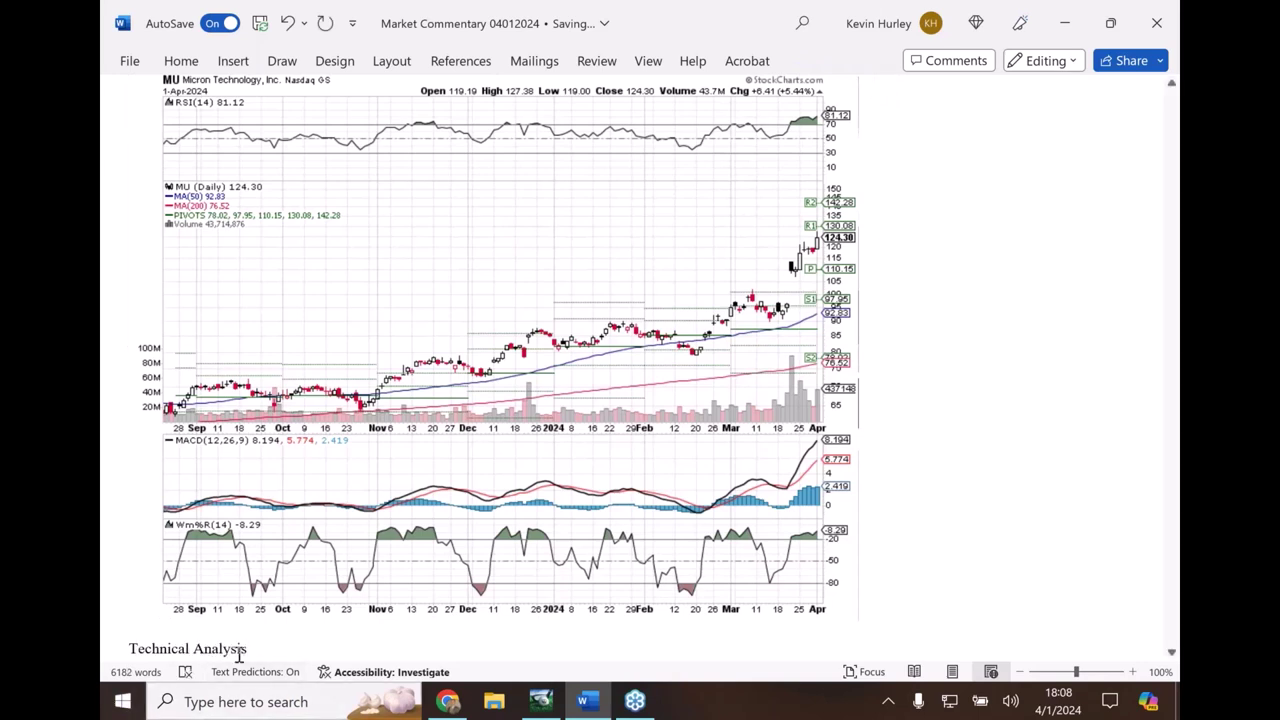
Make the "Technical Analysis" text bold at size 16 and add a colon after it.
left_click_drag(244, 652, 148, 650)
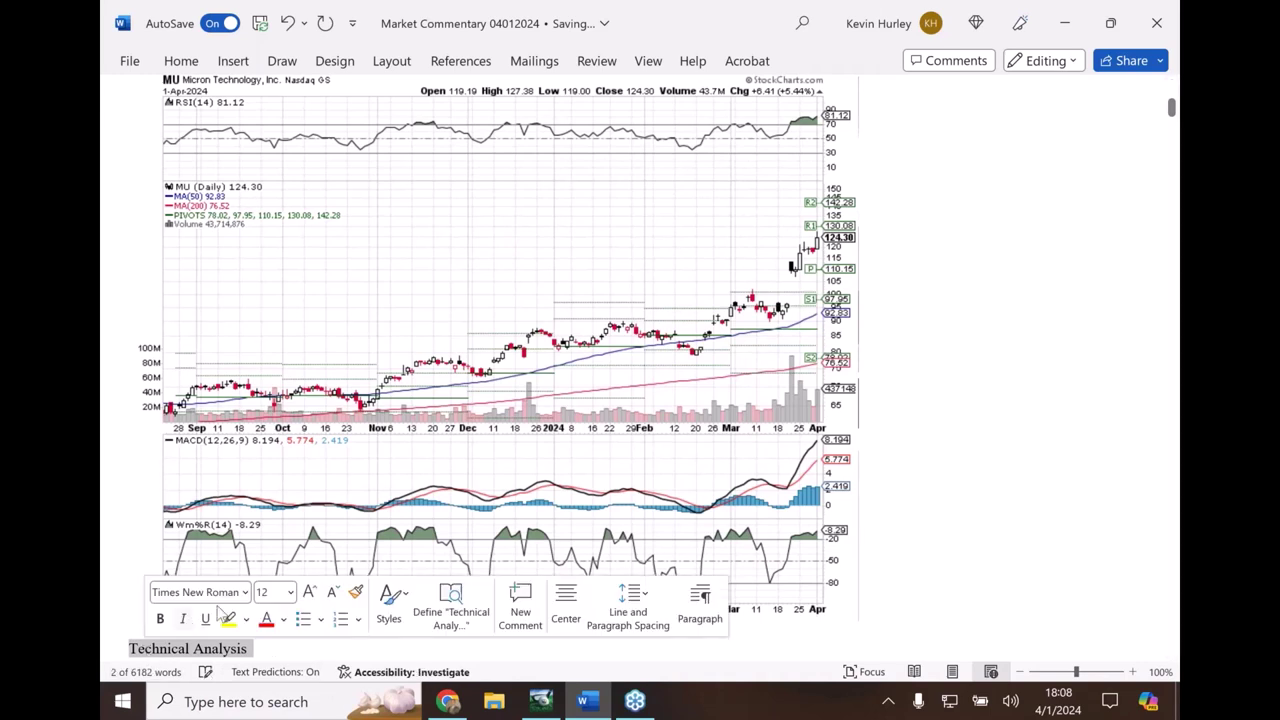
left_click(162, 620)
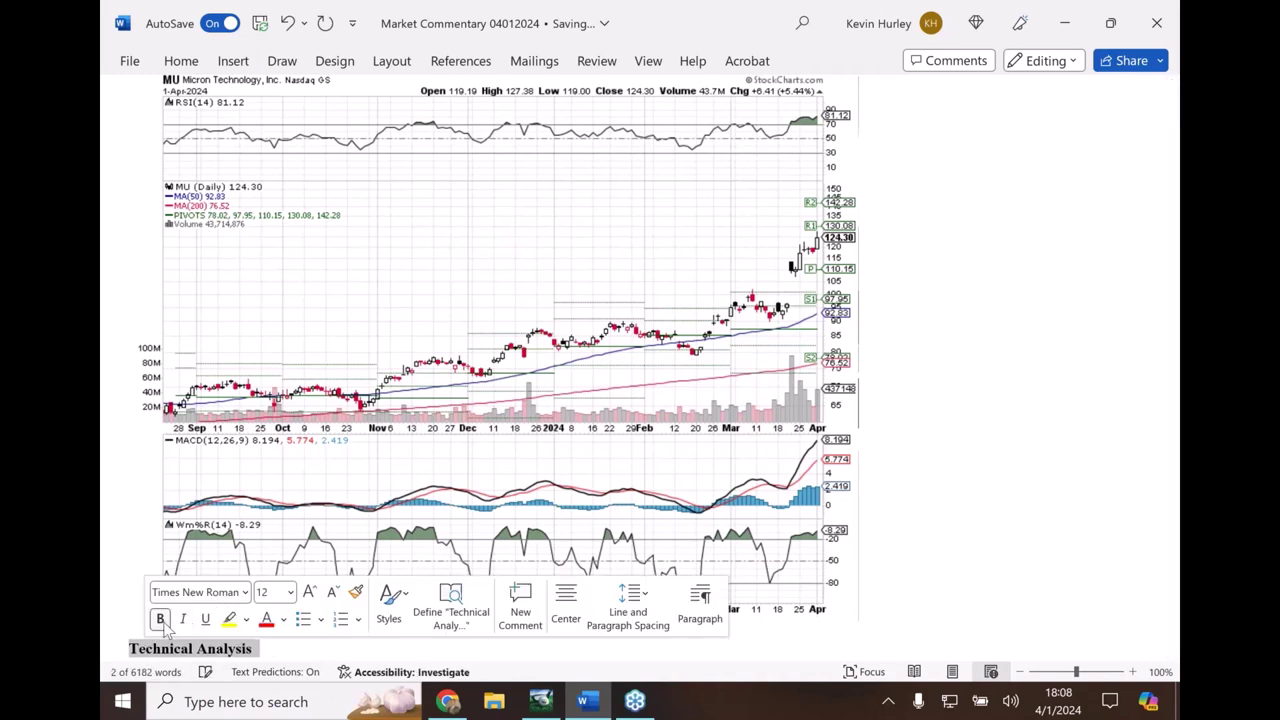
left_click(291, 592)
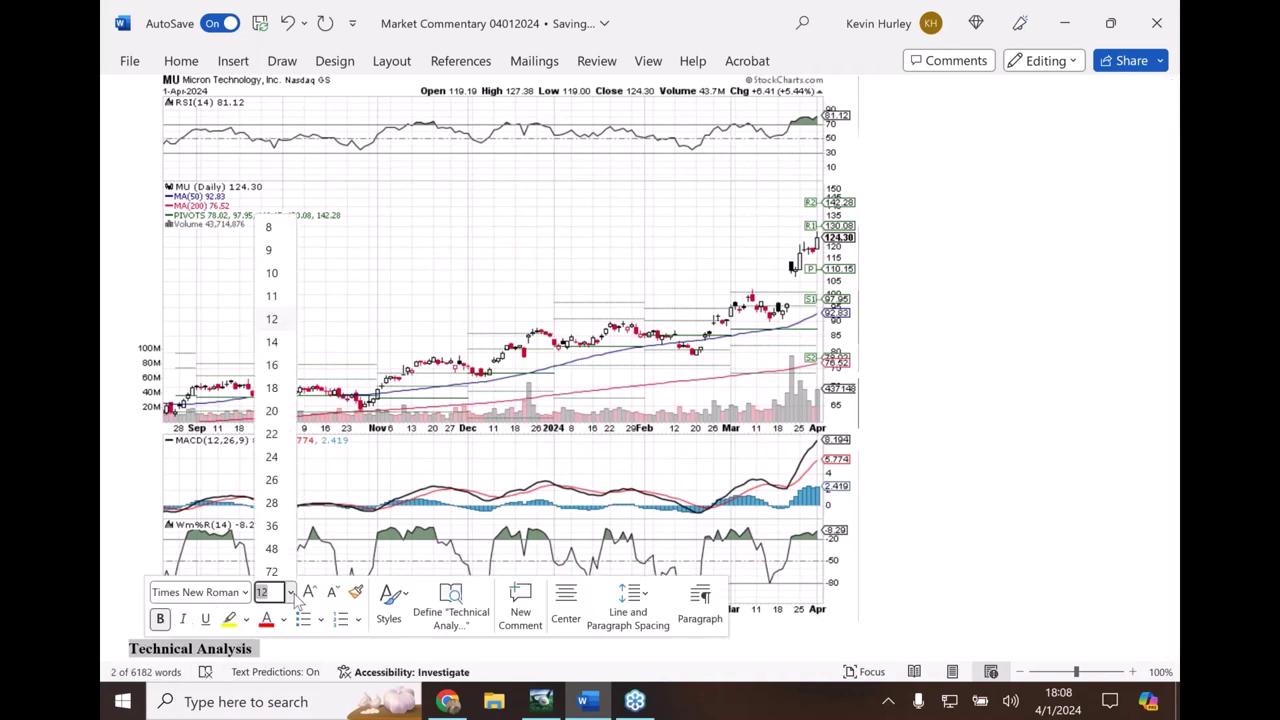
left_click(272, 362)
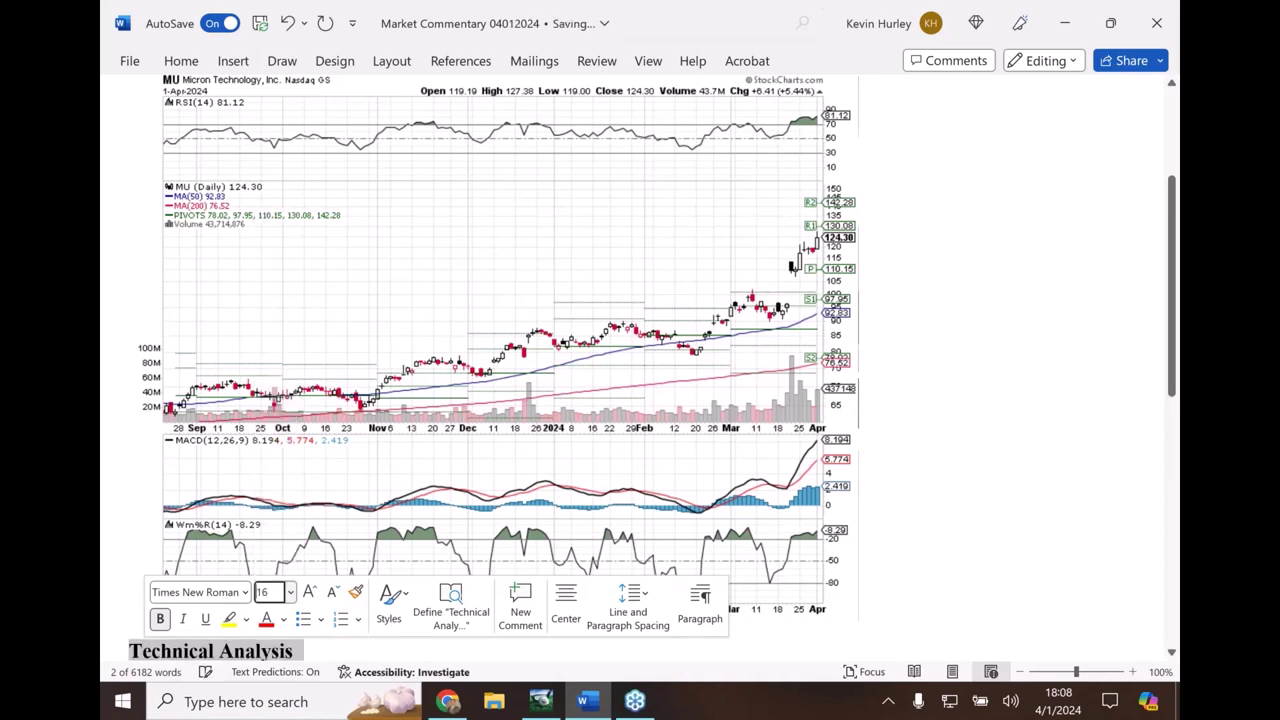
left_click(322, 652)
type(":")
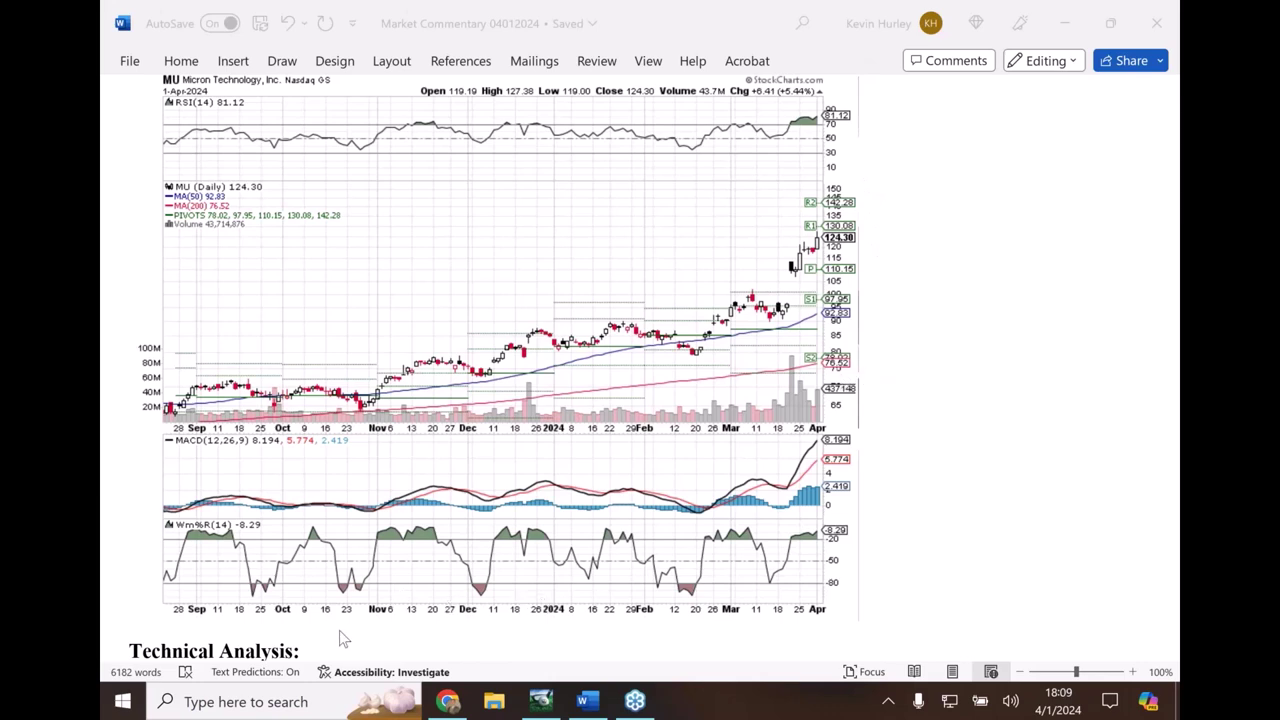
Add the word "Overbought" after "Technical Analysis:", correcting its spelling.
left_click(328, 656)
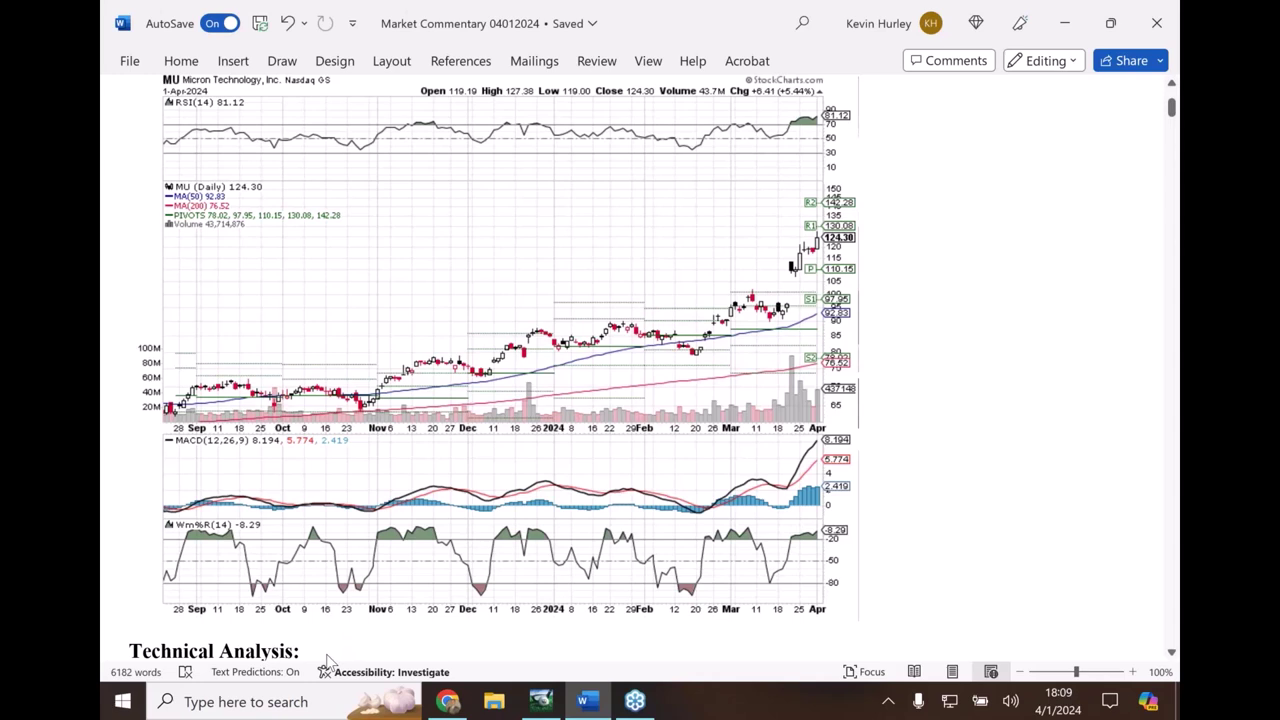
type("Overboiu")
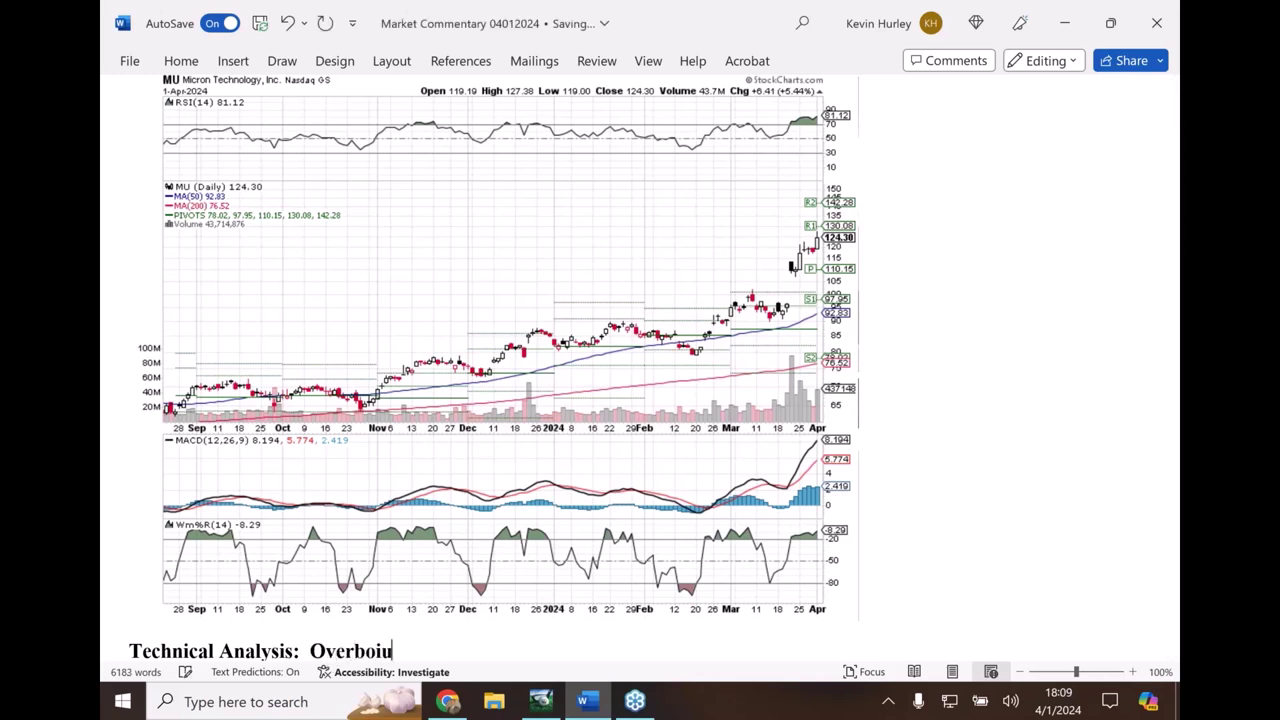
type("ght")
key("BackSpace")
key("BackSpace")
key("BackSpace")
key("BackSpace")
key("BackSpace")
key("BackSpace")
key("BackSpace")
type("bough")
key("BackSpace")
type("ght")
key("BackSpace")
Continue the technical analysis line with ", extended from the 50 Day SMA -".
type(", extended f")
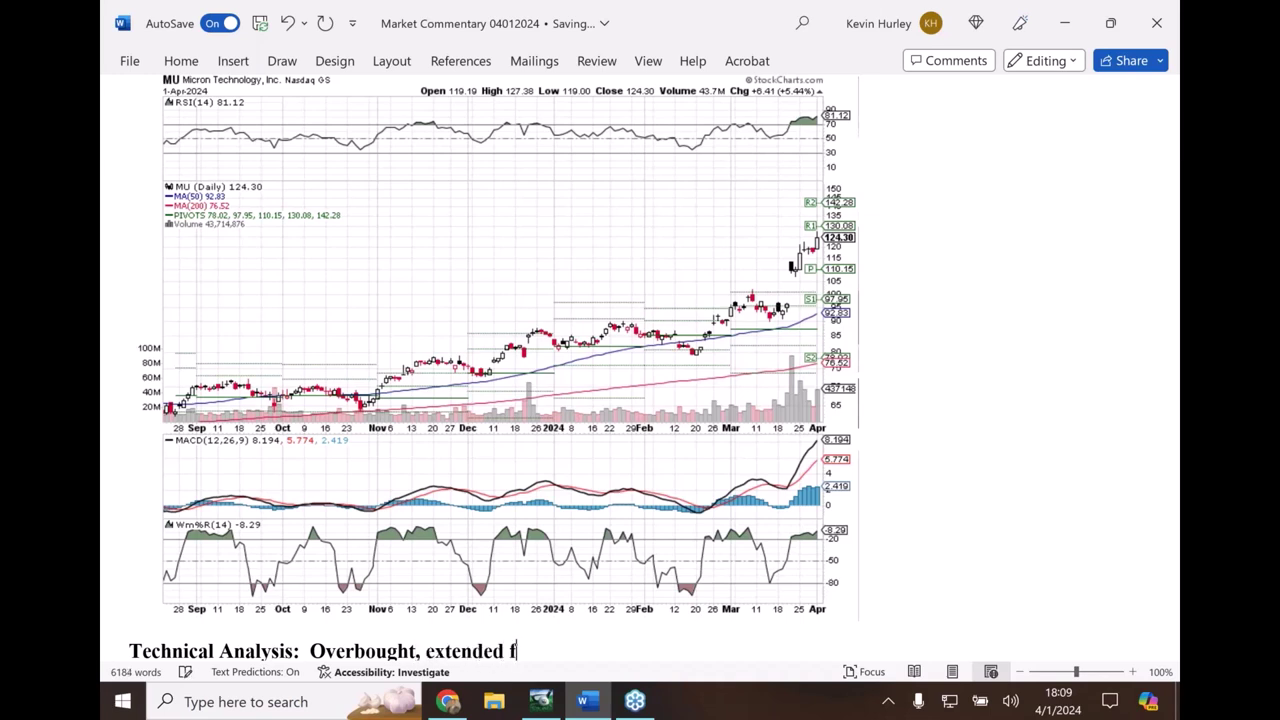
type("rom the 50 D")
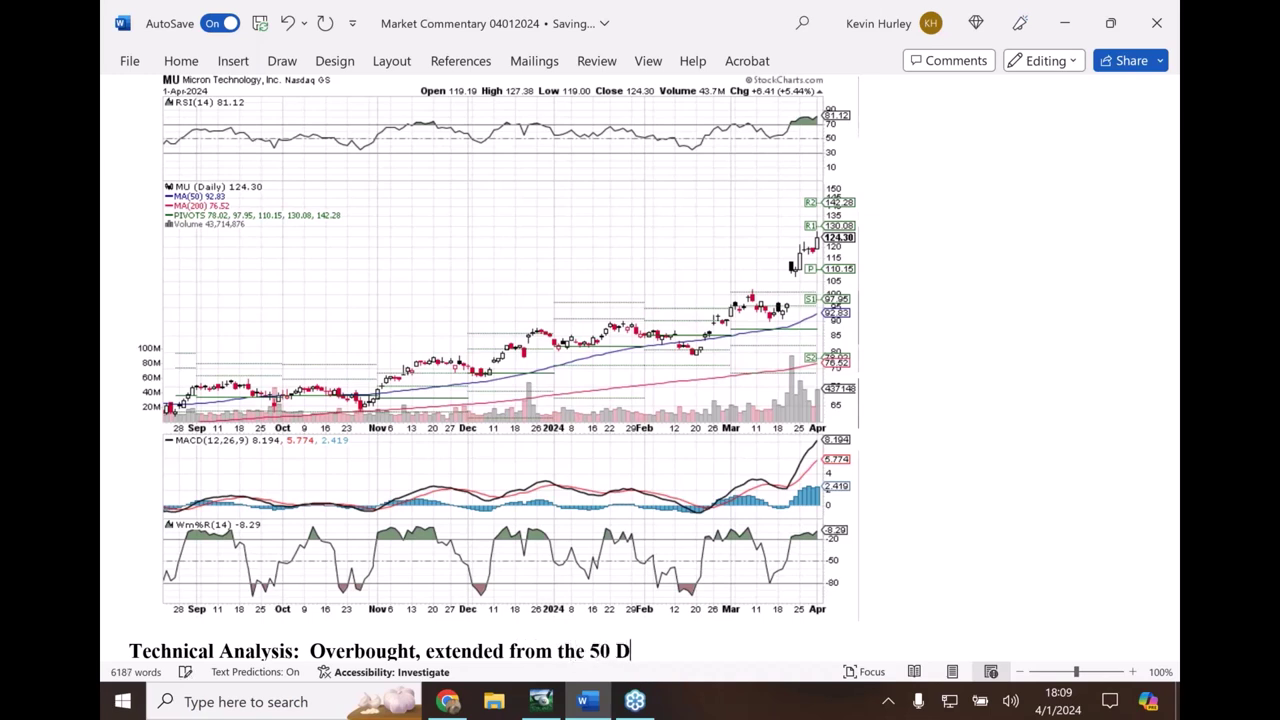
type("ay SMA -")
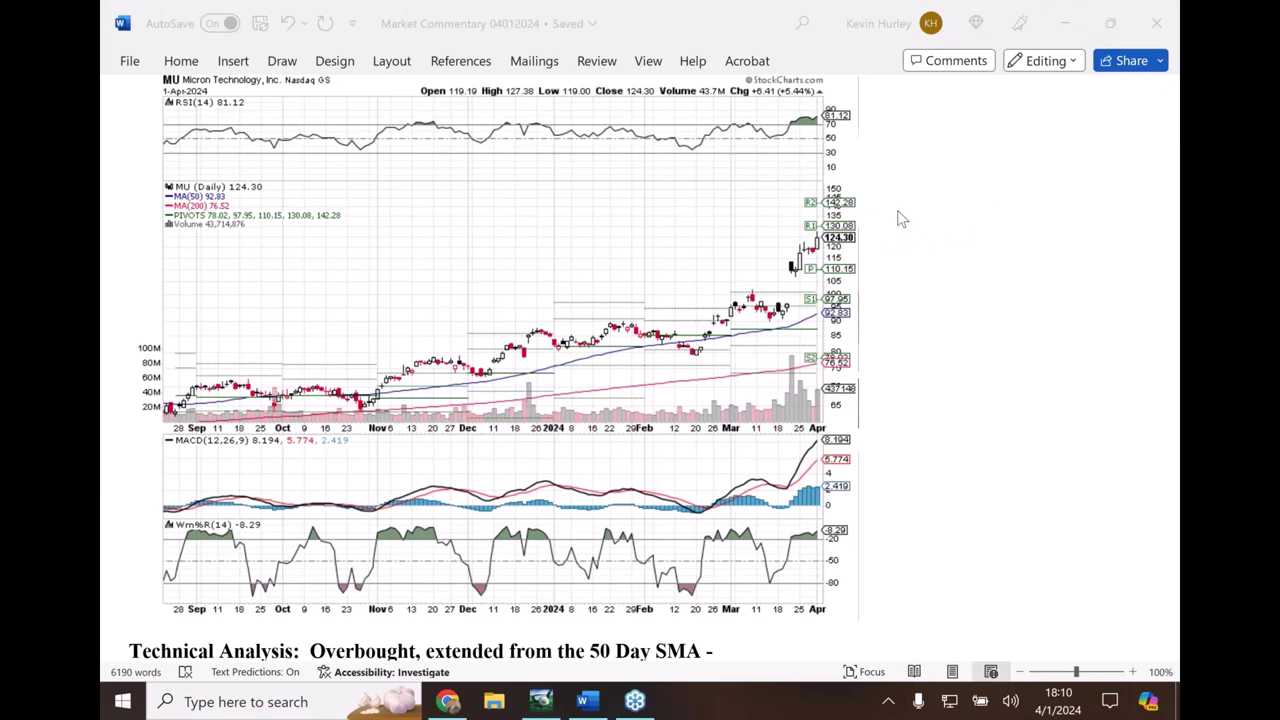
left_click_drag(788, 325, 830, 308)
left_click_drag(820, 237, 793, 237)
key("Escape")
Append the question "Whats normal for the dispersion of the 50 Day?" to the end of the technical analysis line.
left_click(737, 648)
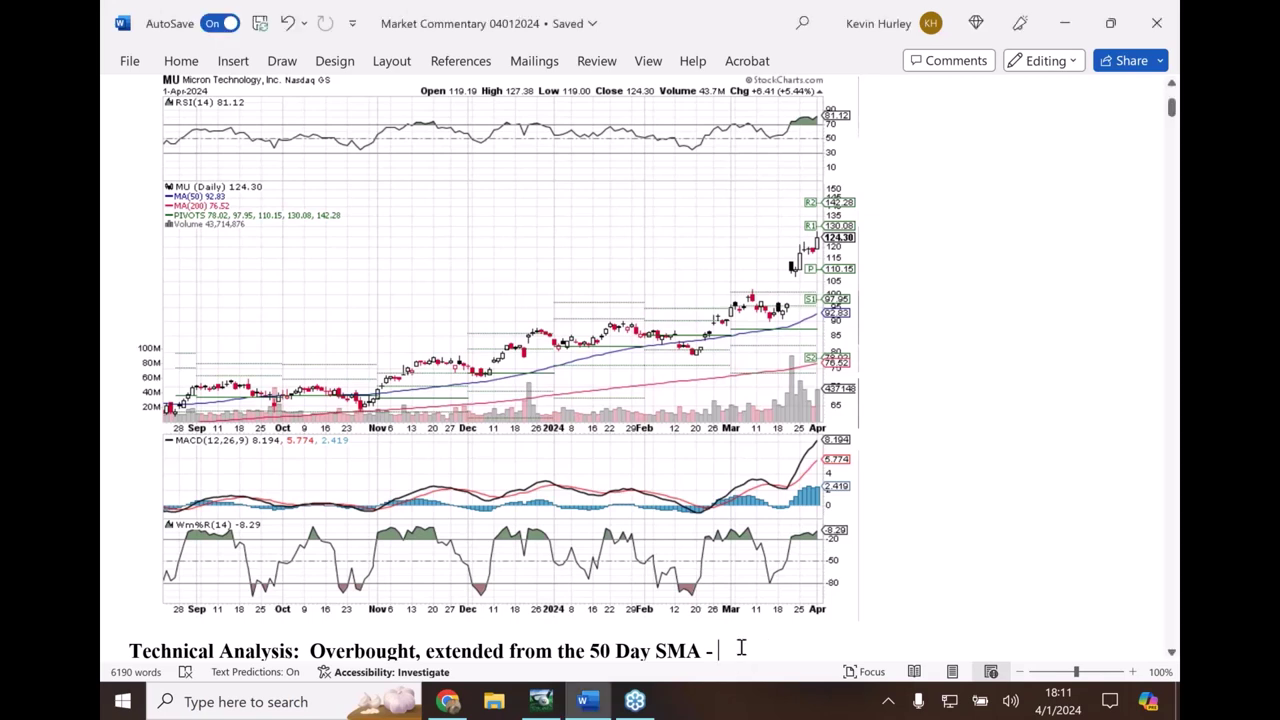
type("Whats normal for the")
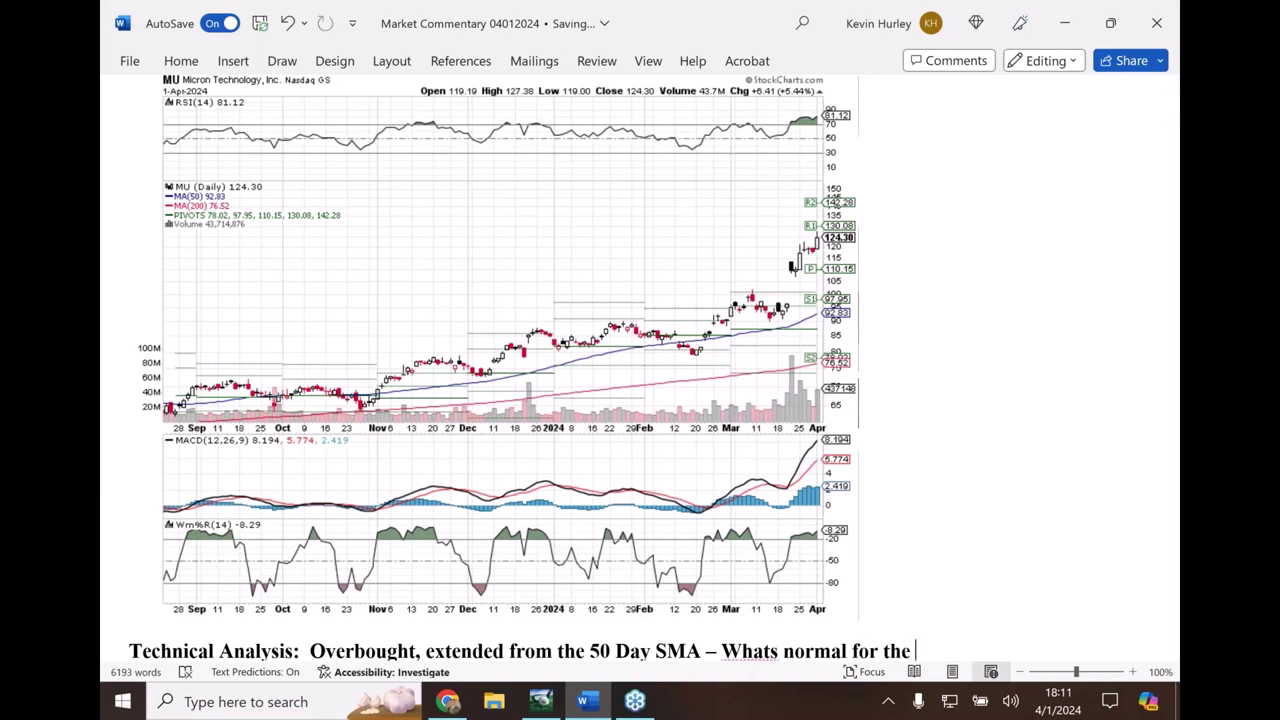
type("d")
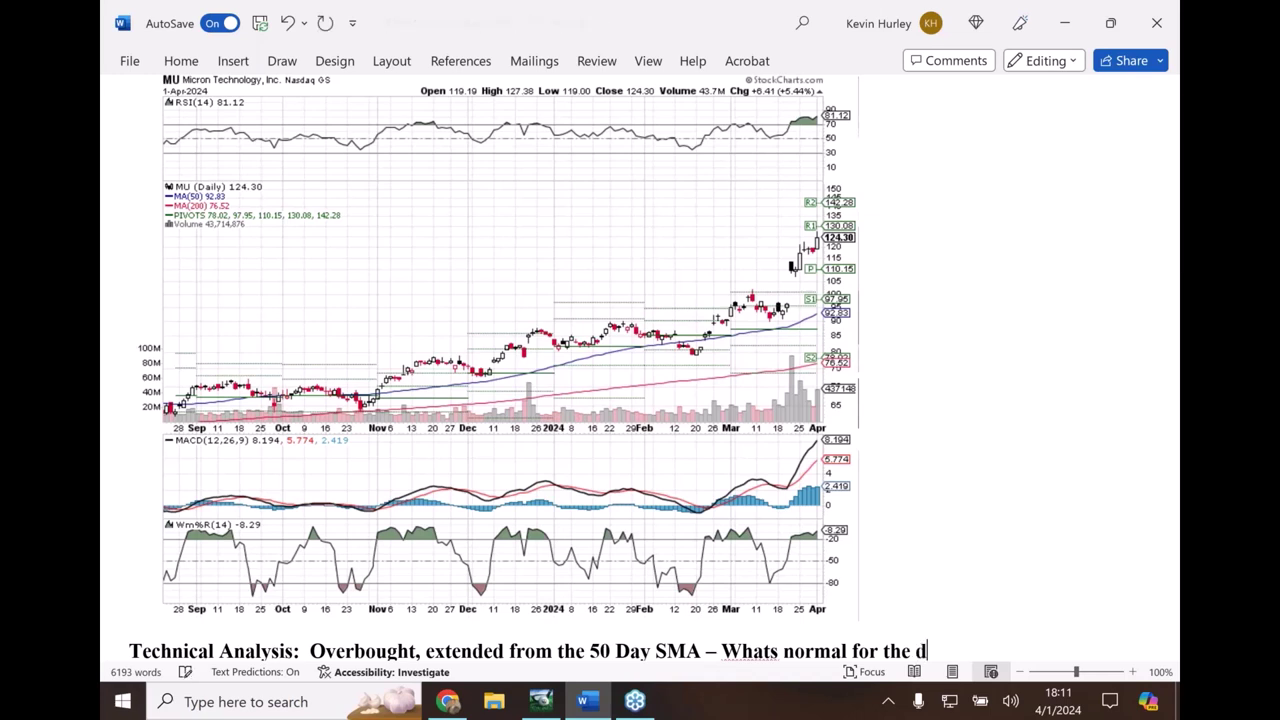
type("ispresion o")
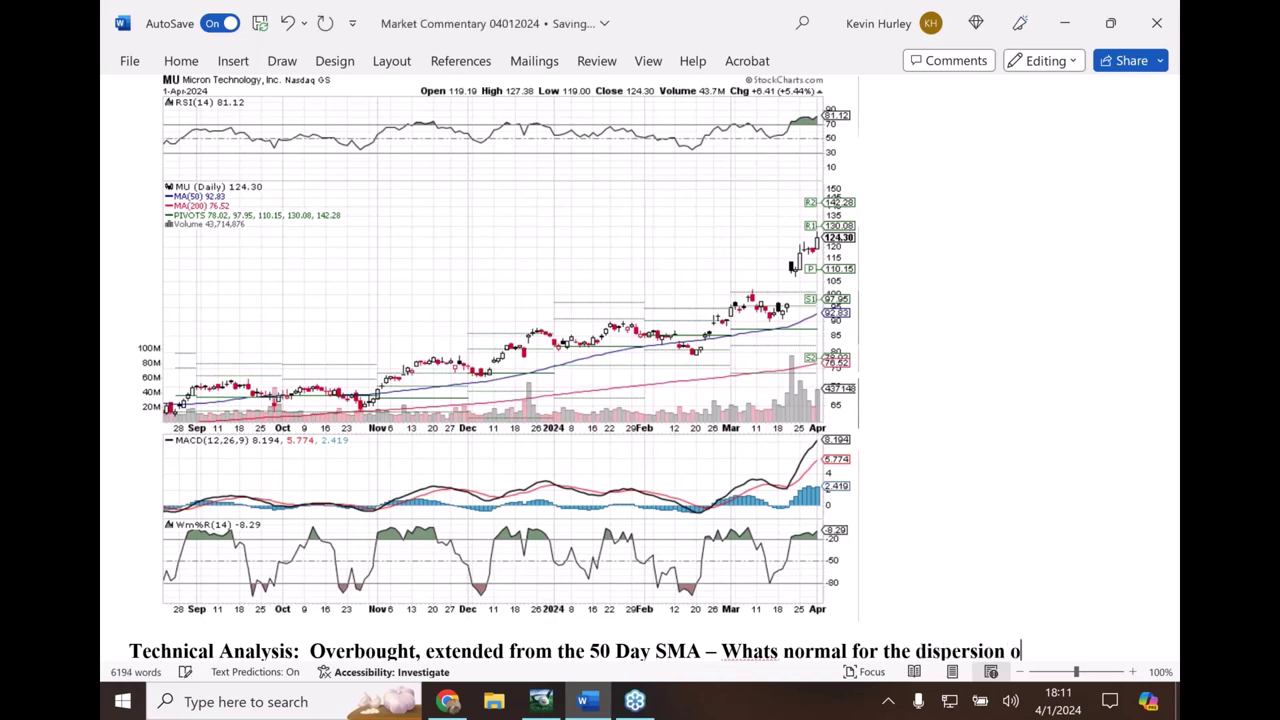
type("f the 50 Day")
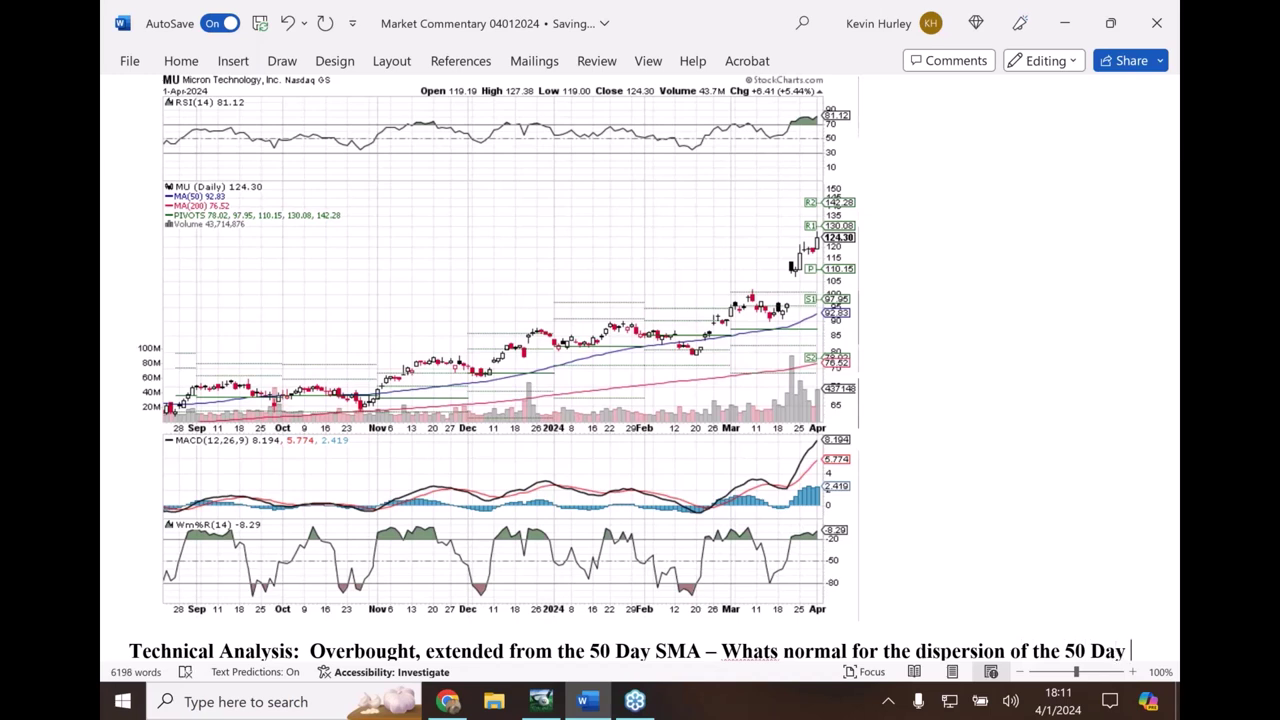
type("?")
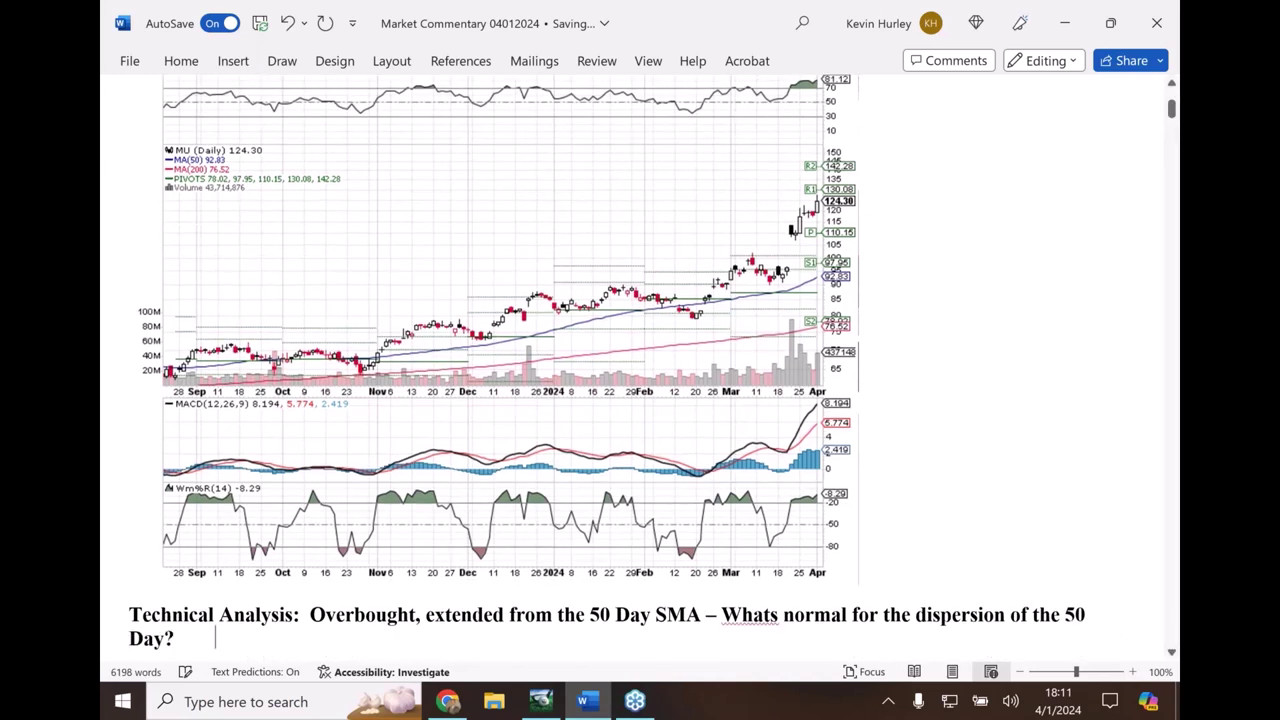
Answer the dispersion question with "= over 10% is considered extended".
type("=")
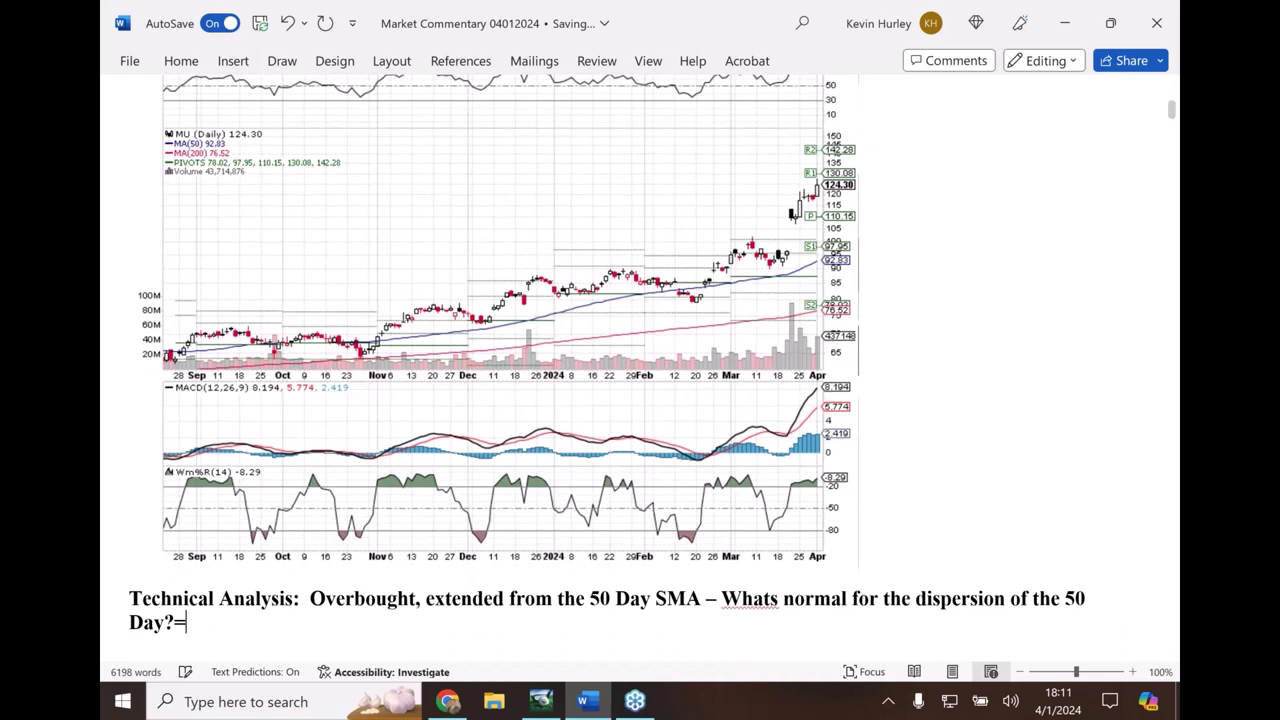
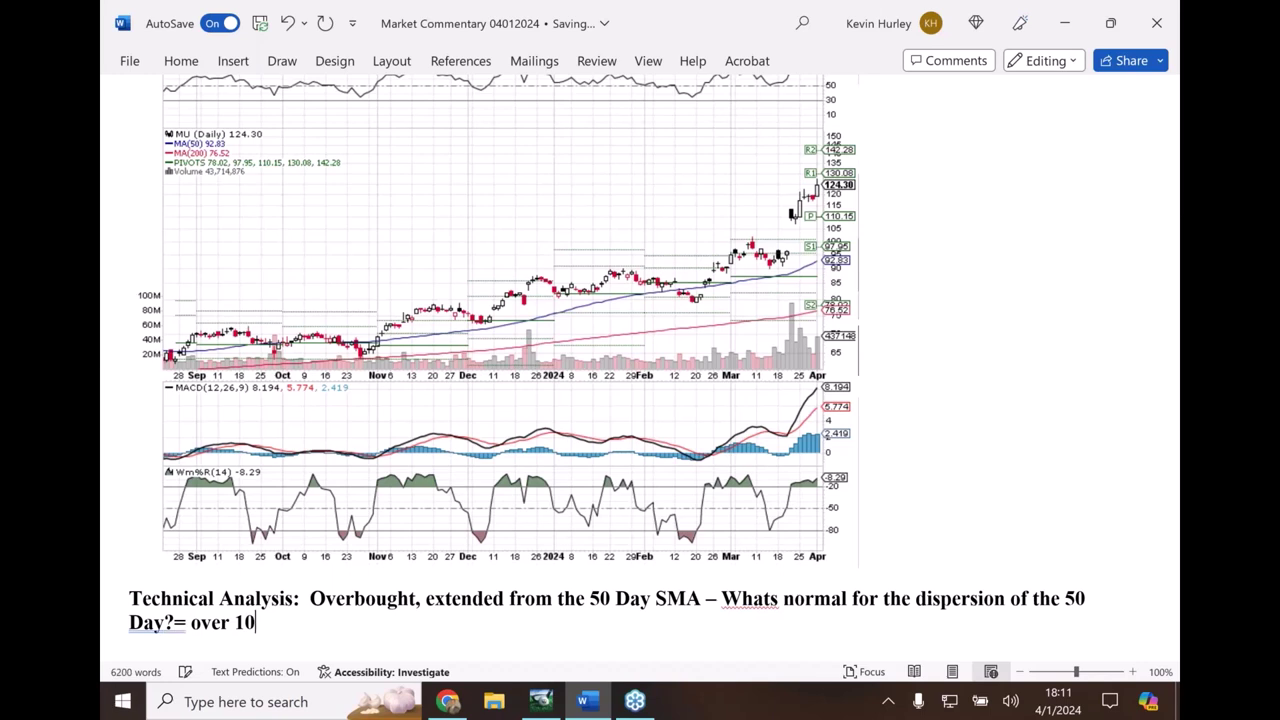
type("is cons")
key("BackSpace")
type("sidered extended")
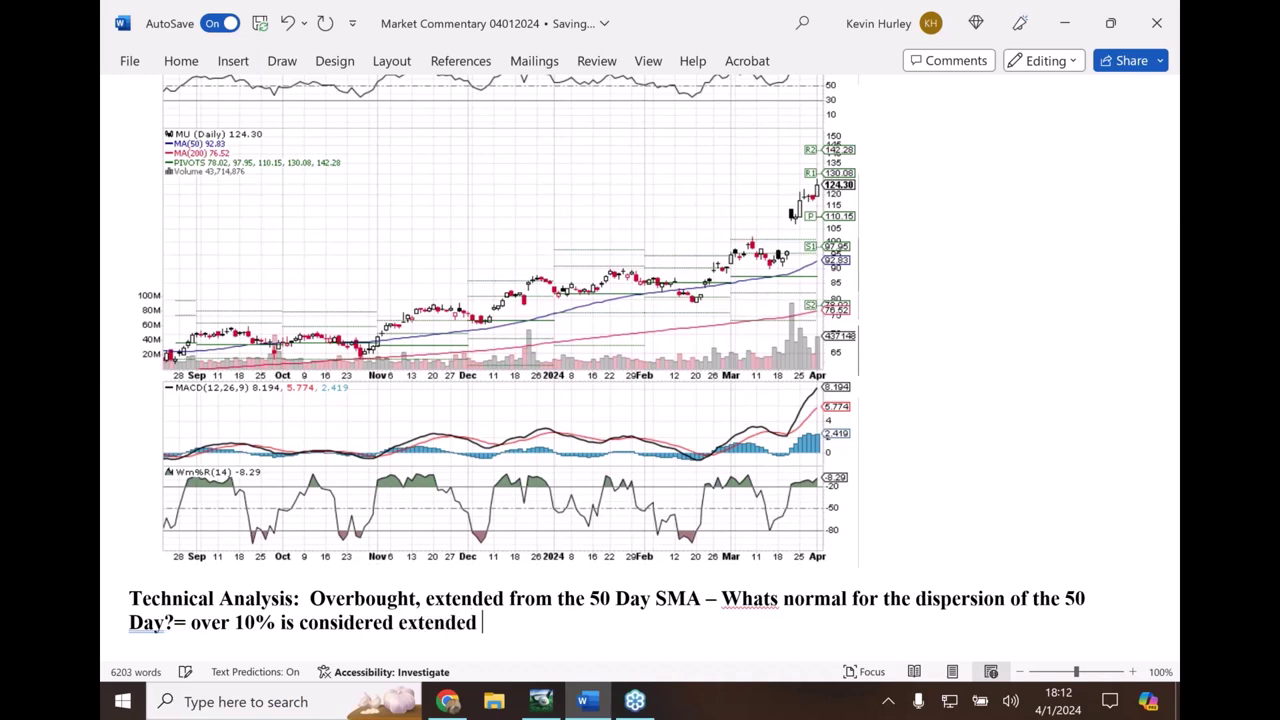
Add "10-12.5% is the range" to the end of the dispersion answer.
type(" 10-12.4")
key("BackSpace")
type("5%")
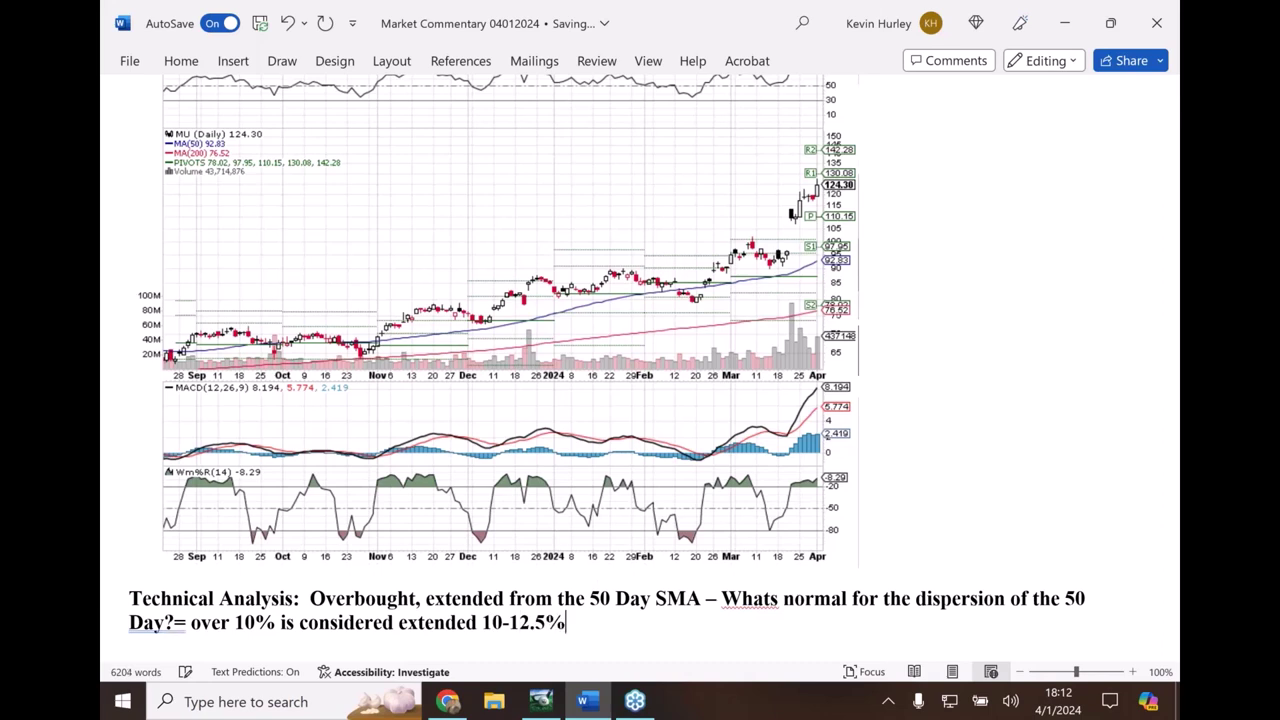
type(" is th eran")
key("BackSpace")
key("BackSpace")
key("BackSpace")
key("BackSpace")
key("BackSpace")
type("e")
type(" range ")
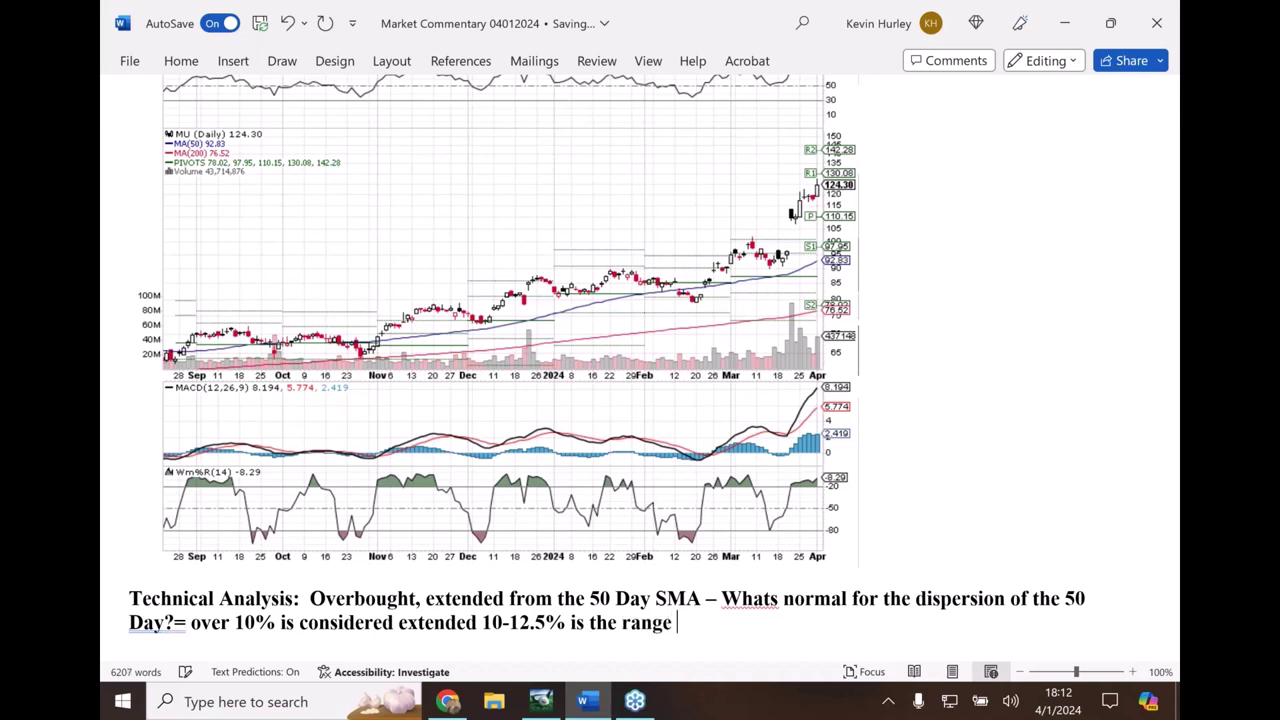
Continue the dispersion answer with "we see a pullback is to the 50".
type("we see a pullba")
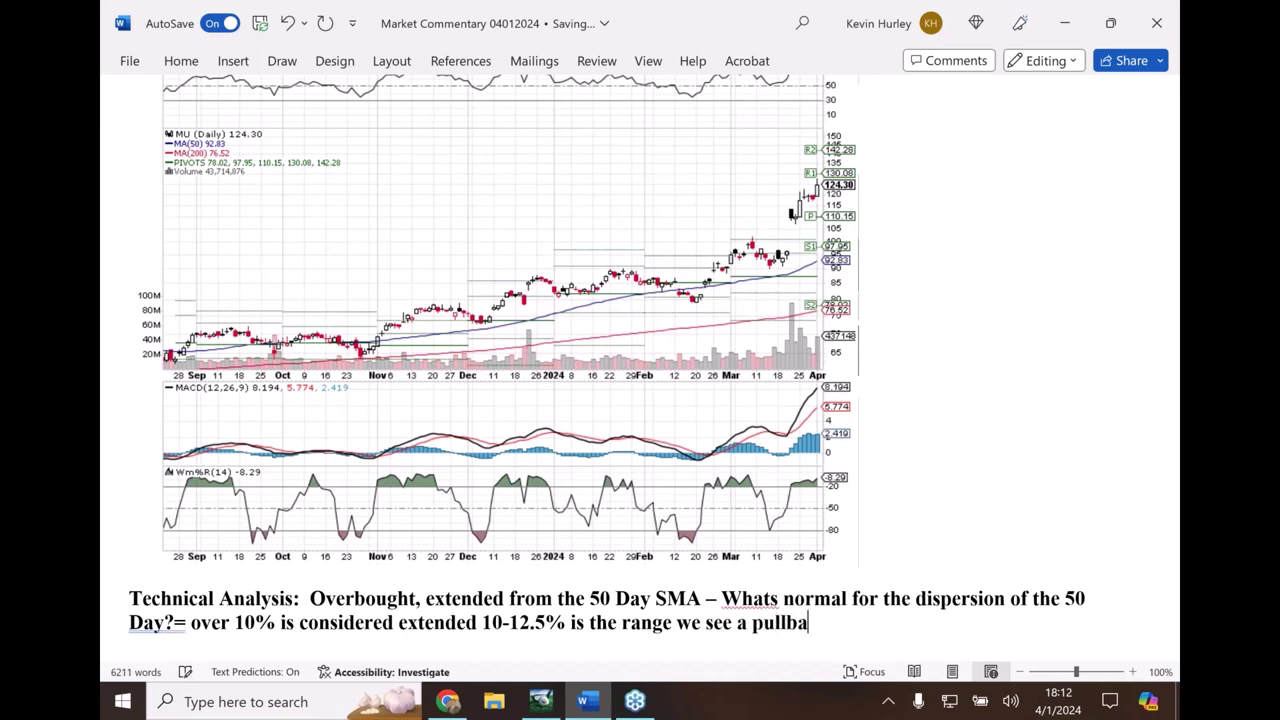
type("ck is to the 50")
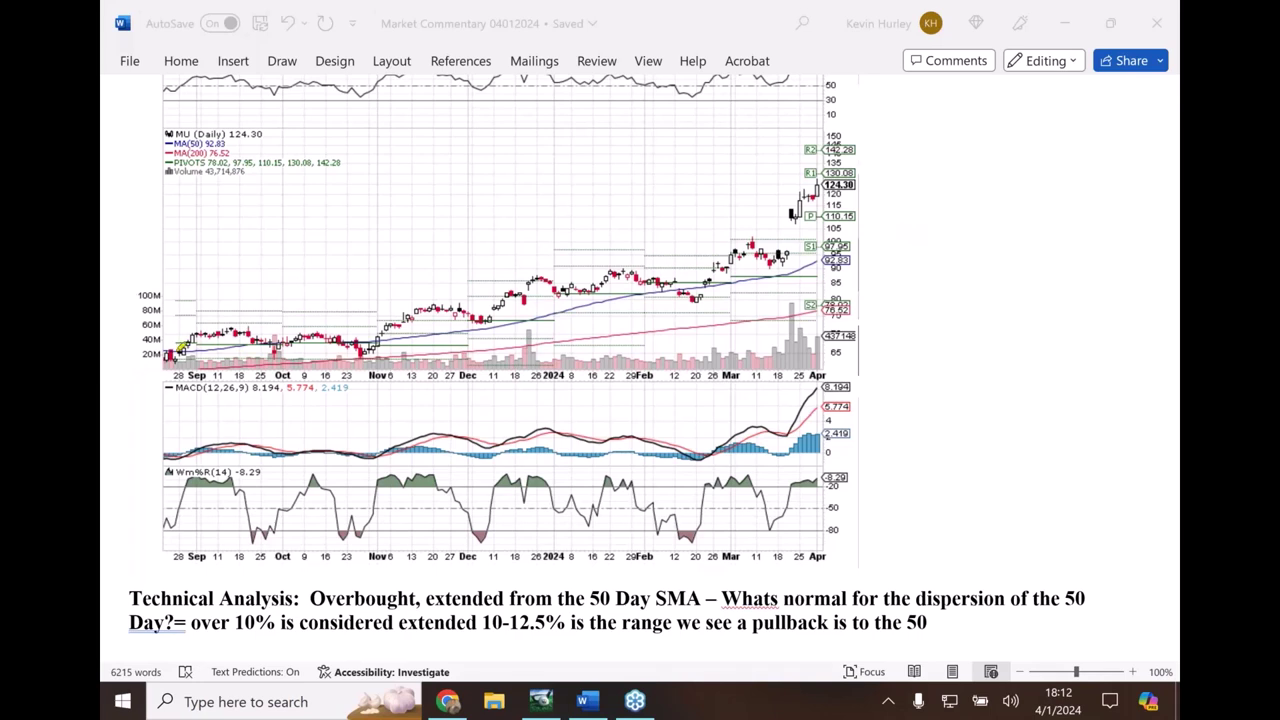
Trace MU's price swings from September to April in yellow highlighter on the chart, then clear the markings.
mouse_move(186, 344)
left_mouse_down()
mouse_move(234, 325)
mouse_move(278, 348)
mouse_move(320, 328)
mouse_move(372, 352)
mouse_move(434, 298)
left_mouse_up()
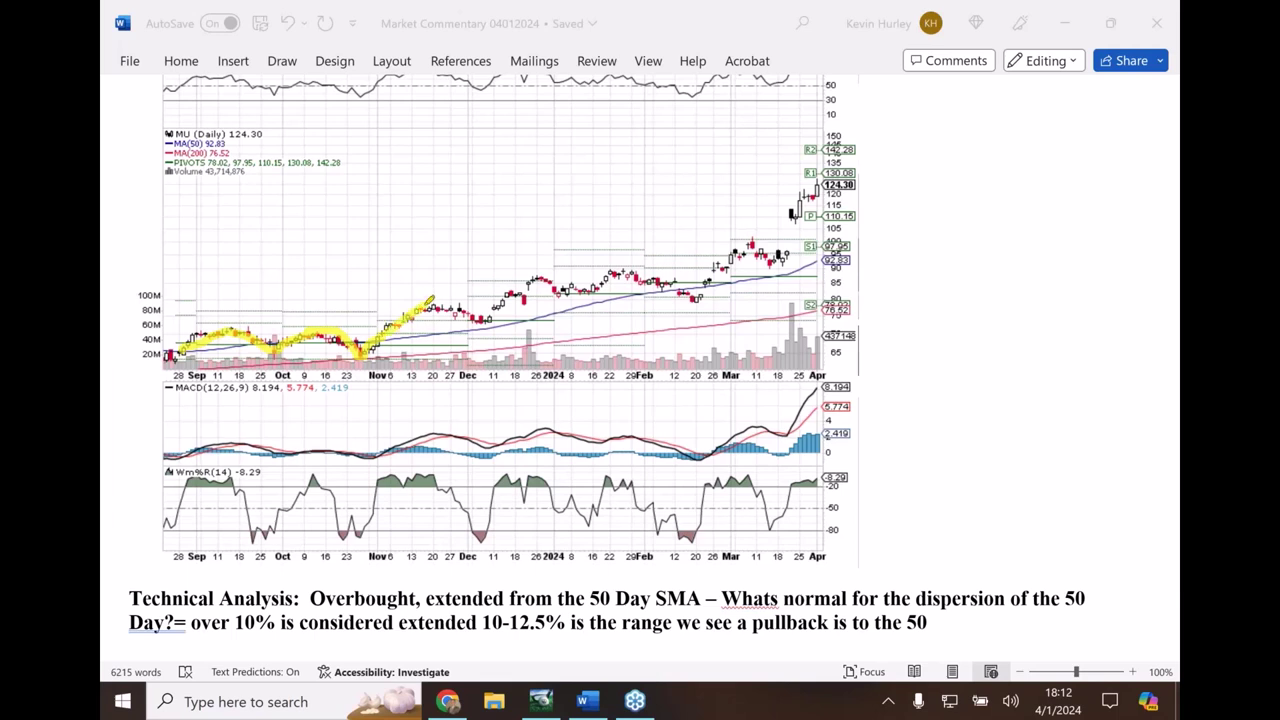
mouse_move(434, 298)
left_mouse_down()
mouse_move(484, 326)
mouse_move(542, 274)
left_mouse_up()
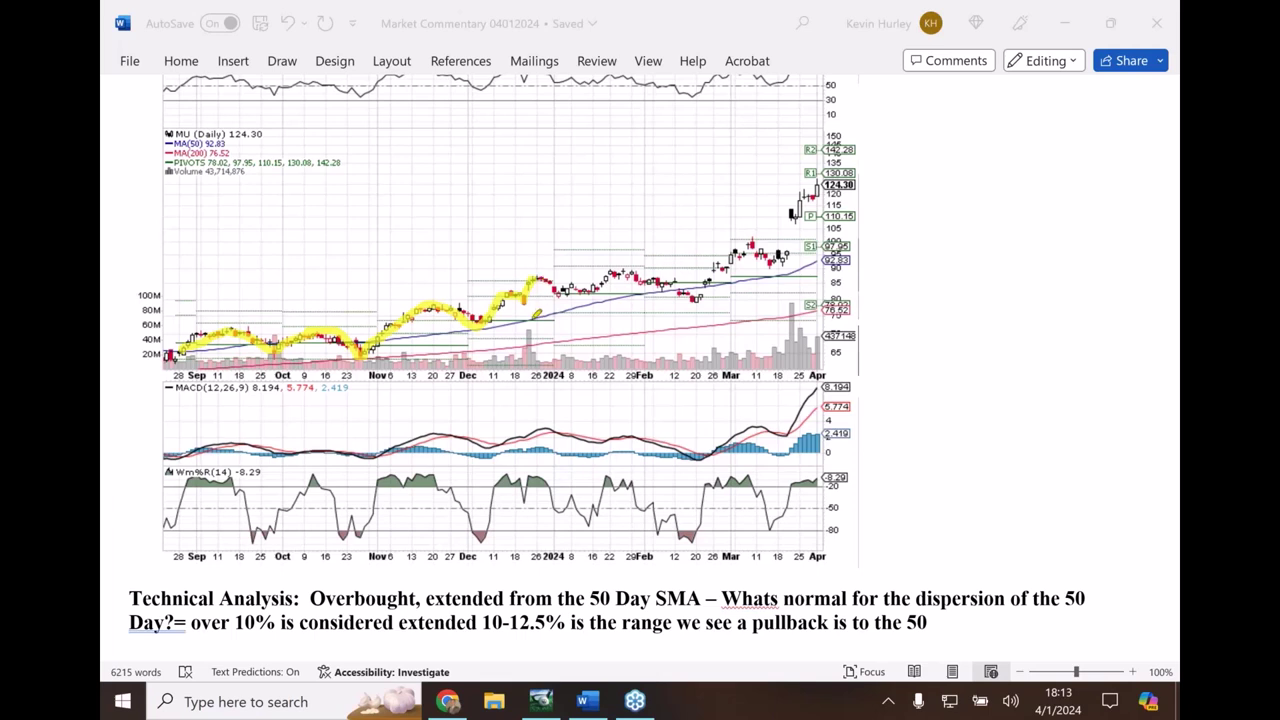
left_click_drag(540, 274, 600, 287)
left_click_drag(600, 286, 602, 296)
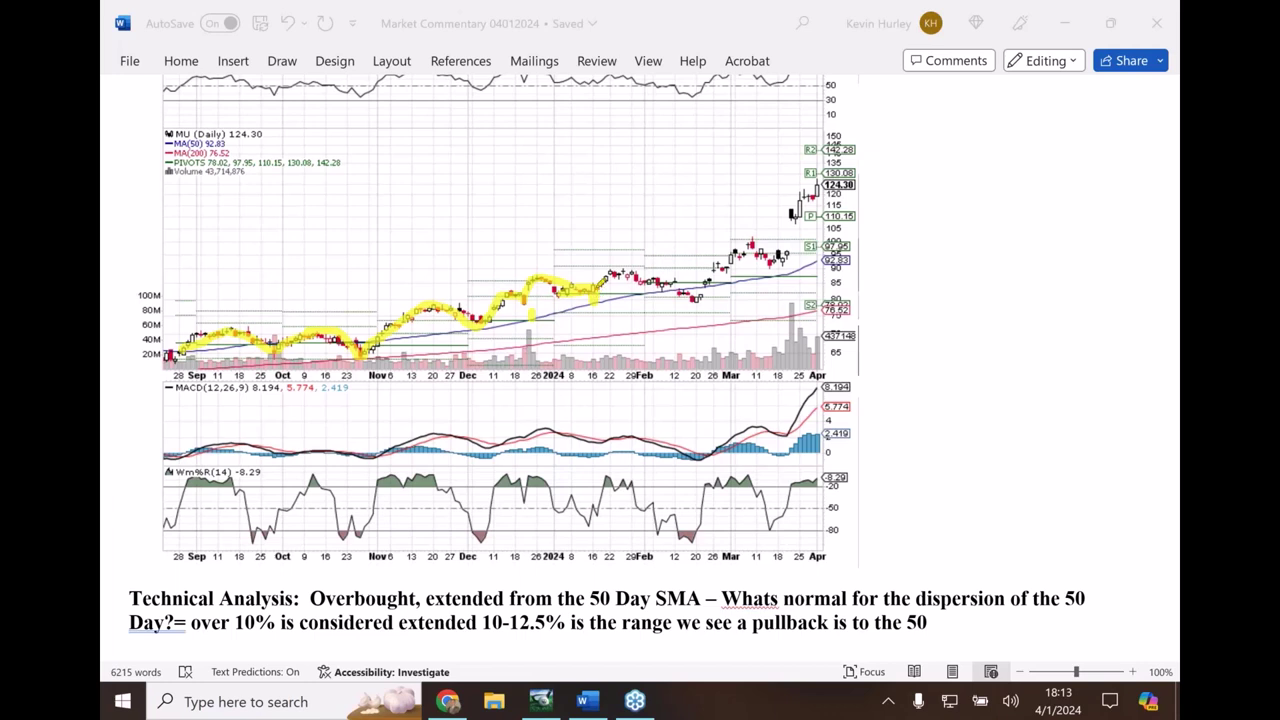
left_click_drag(600, 286, 630, 266)
mouse_move(630, 266)
left_mouse_down()
mouse_move(644, 286)
mouse_move(700, 296)
mouse_move(757, 233)
mouse_move(758, 274)
left_mouse_up()
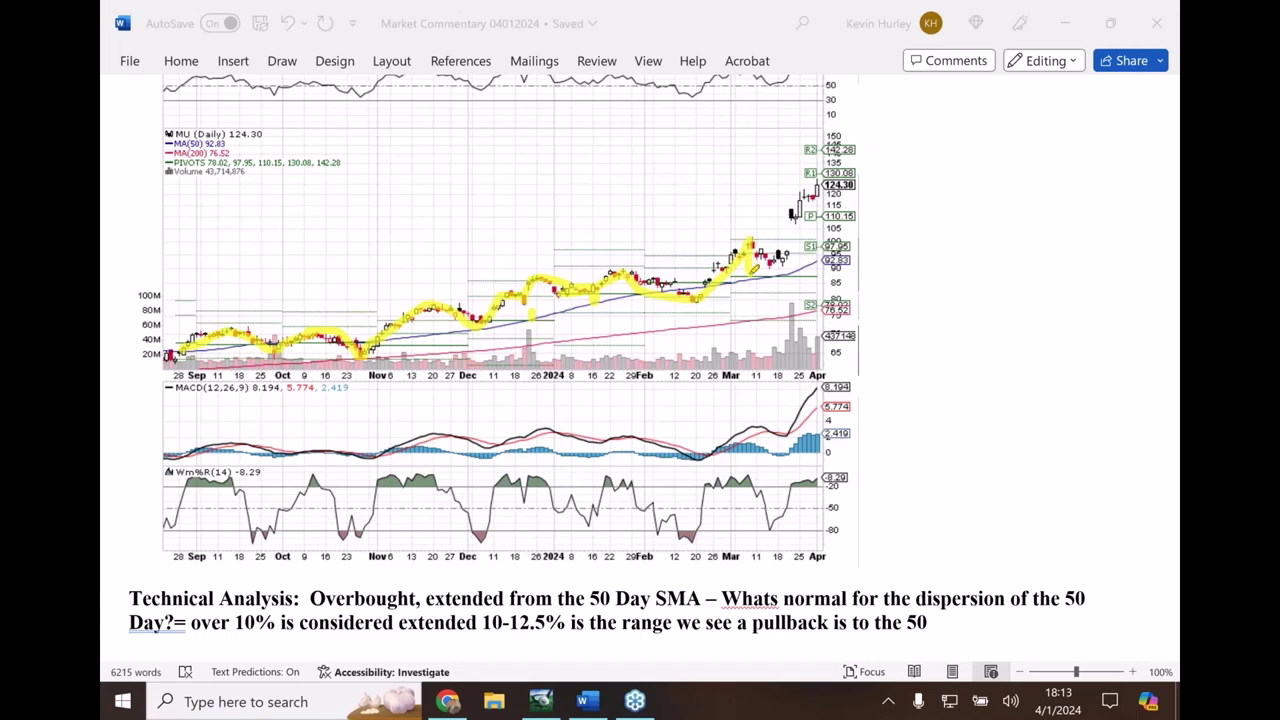
mouse_move(758, 274)
left_mouse_down()
mouse_move(796, 250)
mouse_move(791, 208)
mouse_move(856, 211)
left_mouse_up()
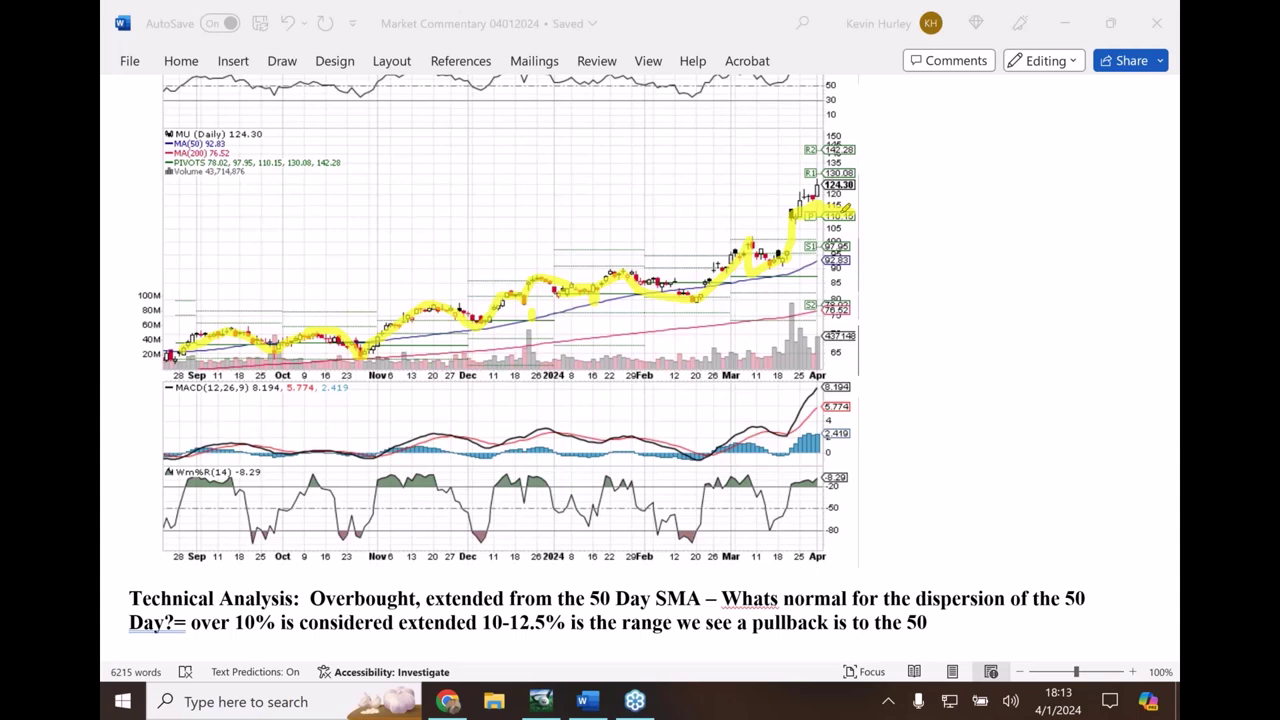
left_click_drag(795, 266, 838, 242)
key("Escape")
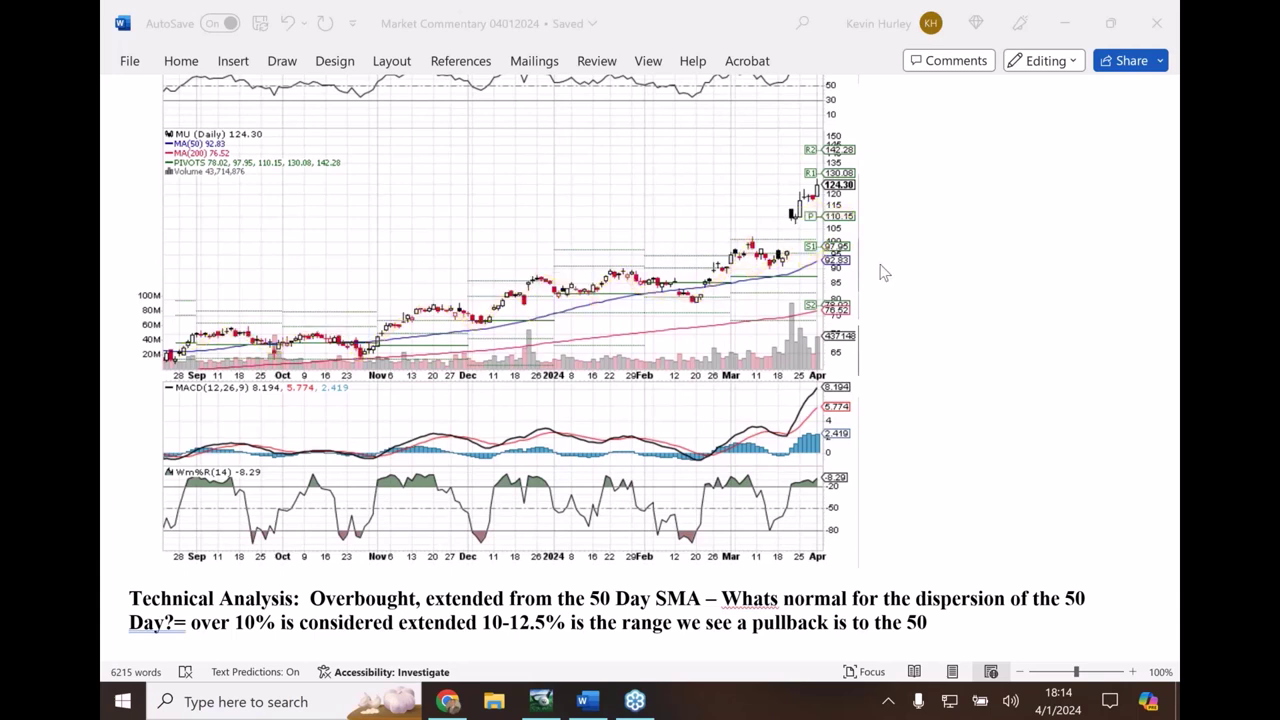
Add a line below the dispersion answer reading "$124.30 – 50 SMA $92.83 = $31.47 / 92.83= 33.9%".
left_click(940, 638)
key("Return")
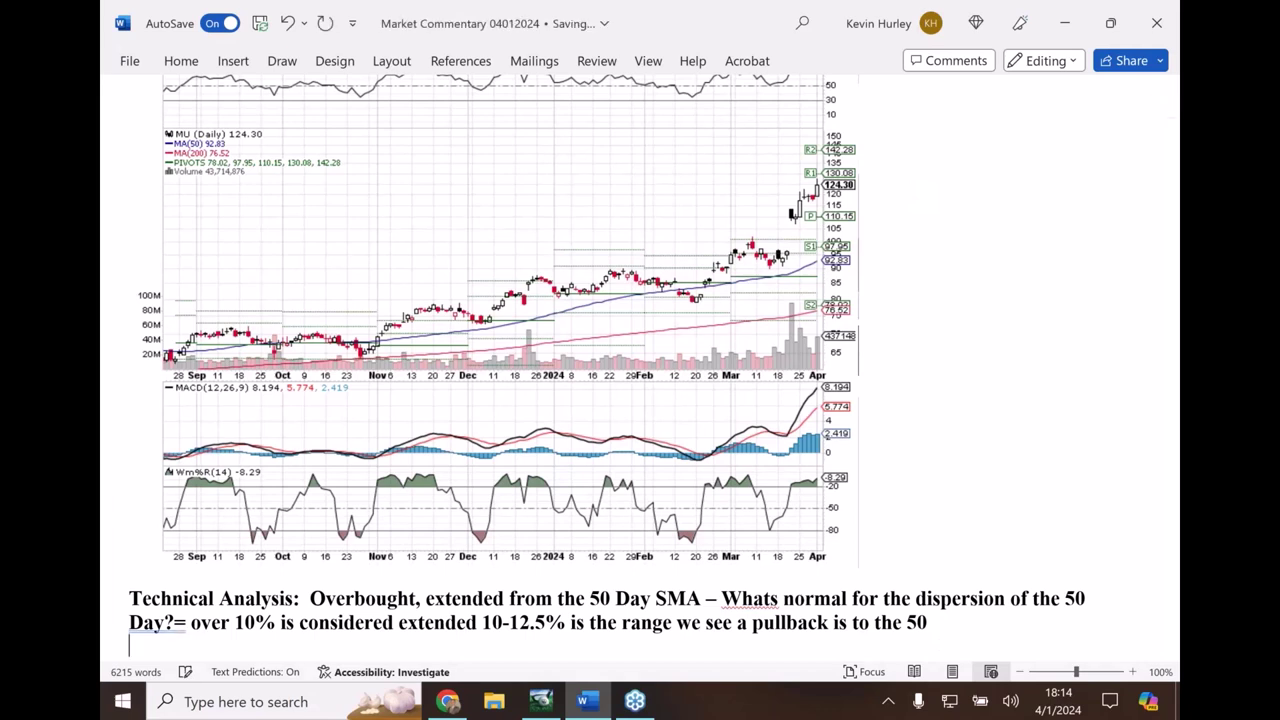
type("$124.30 - ")
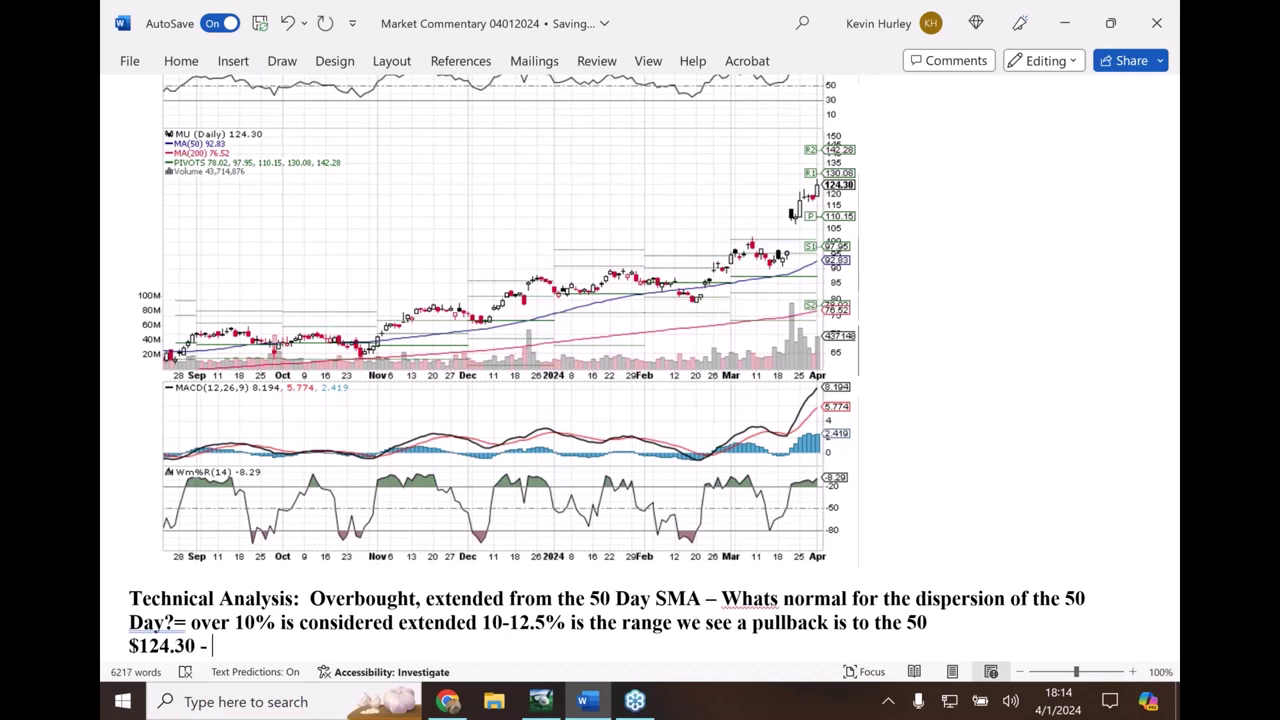
type("50 SMA ")
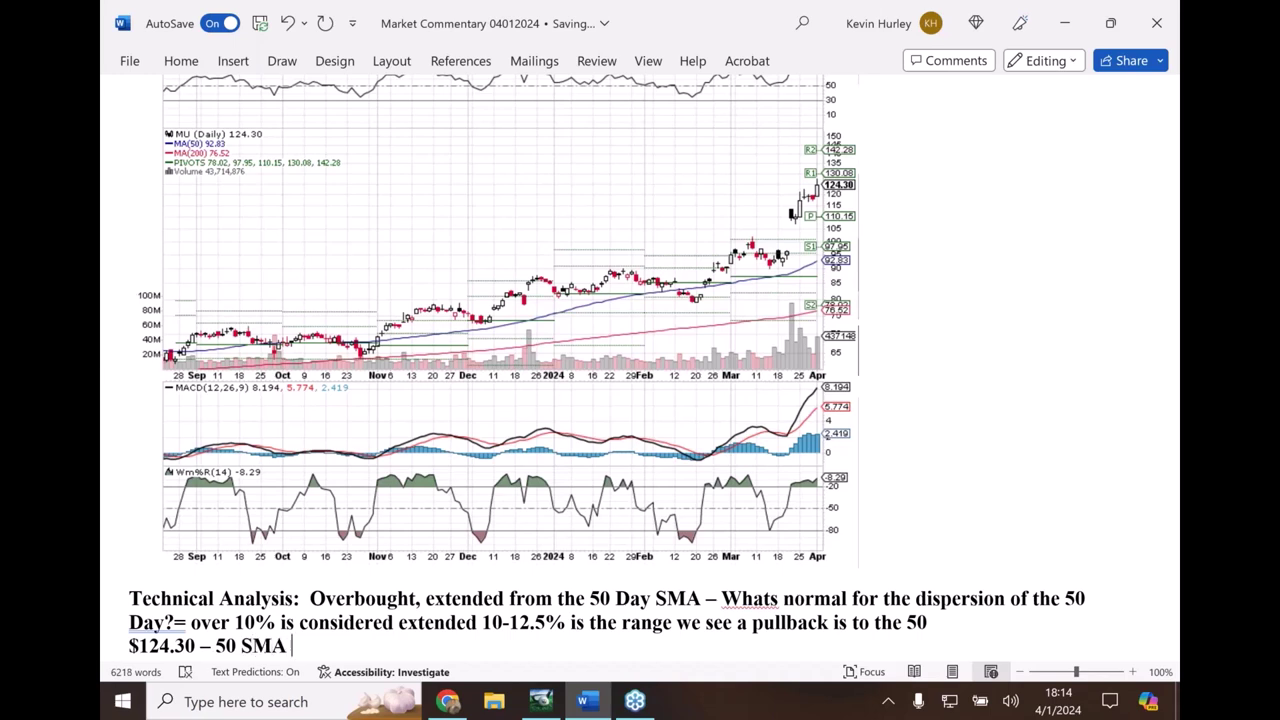
type("$92.83 = ")
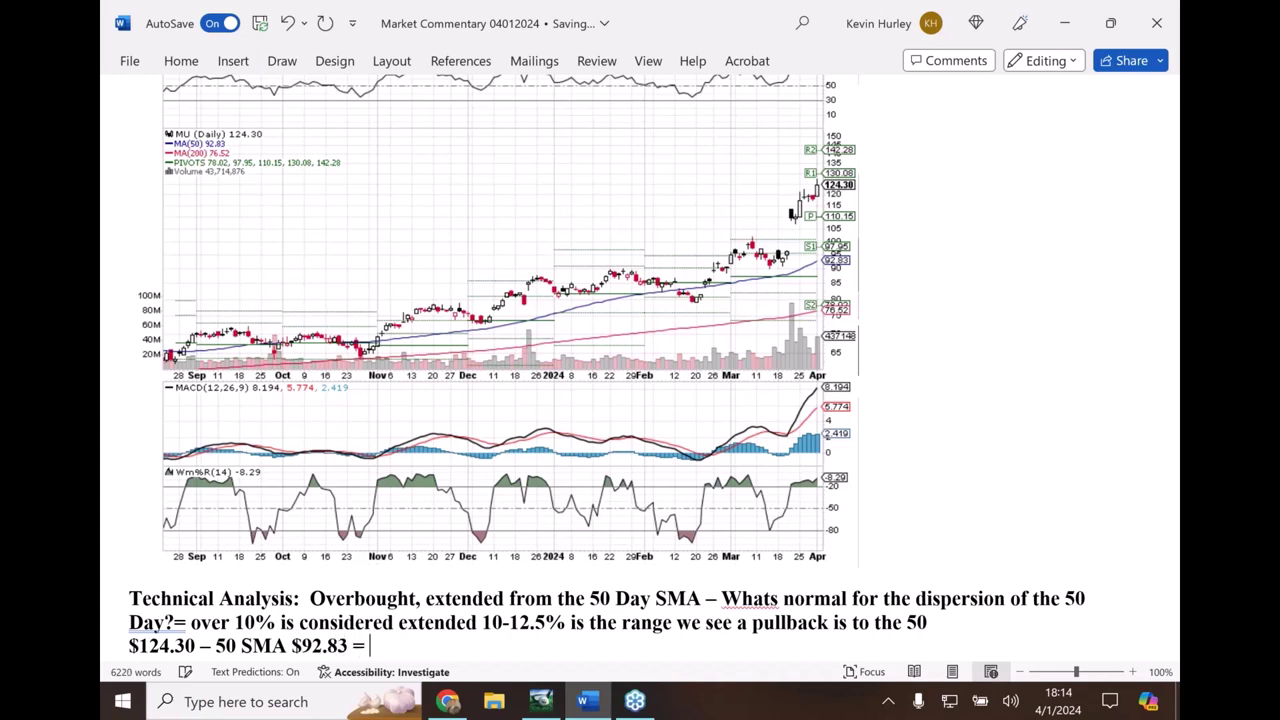
type("$31.47 / 92.83=")
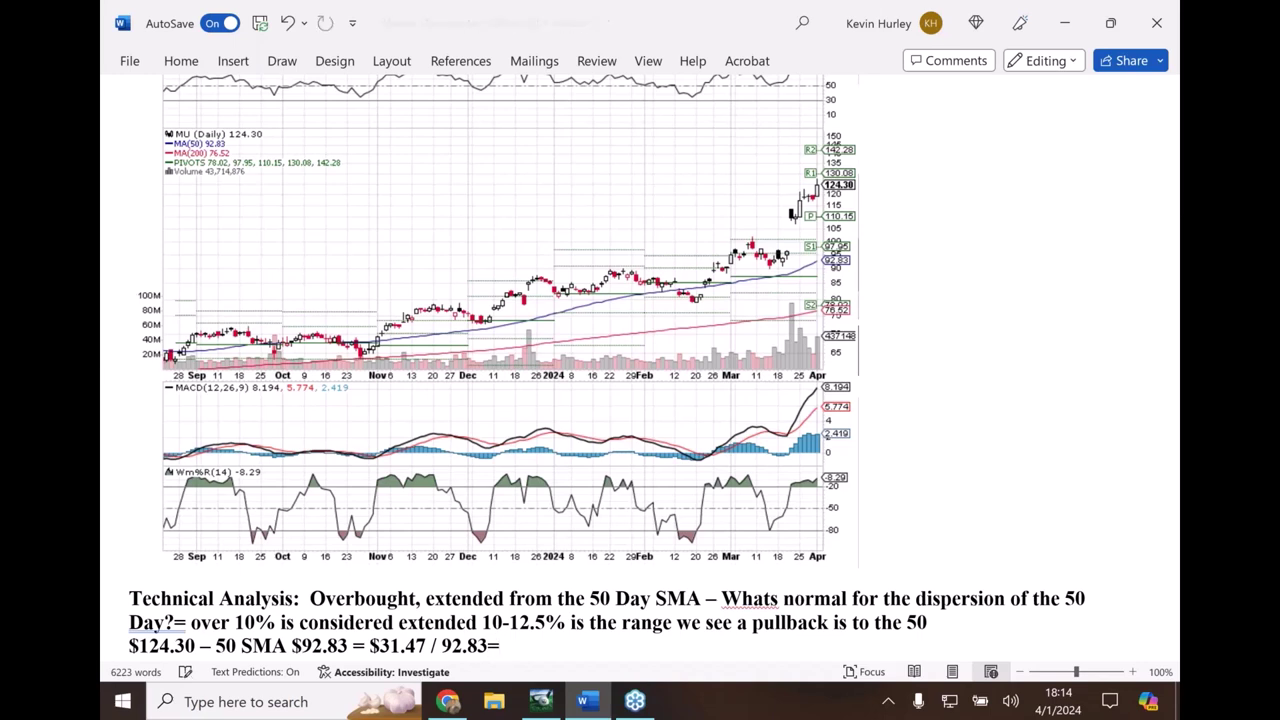
type("3")
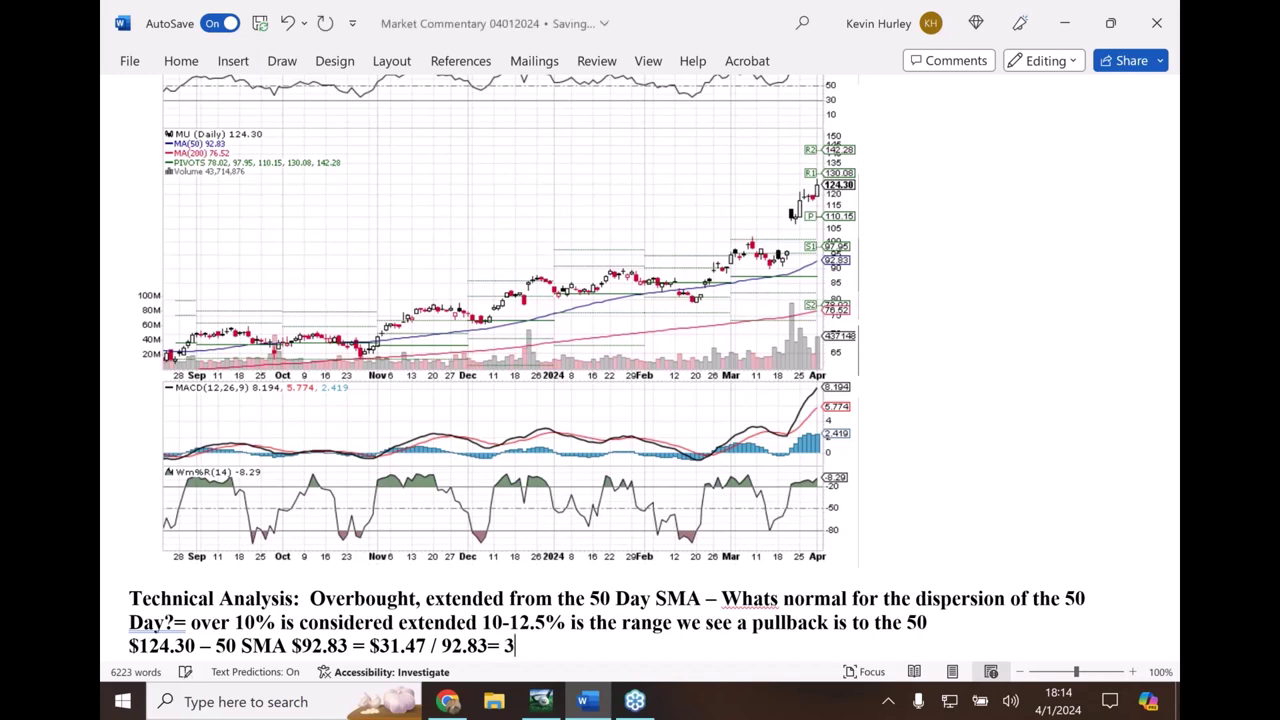
type("3.9%")
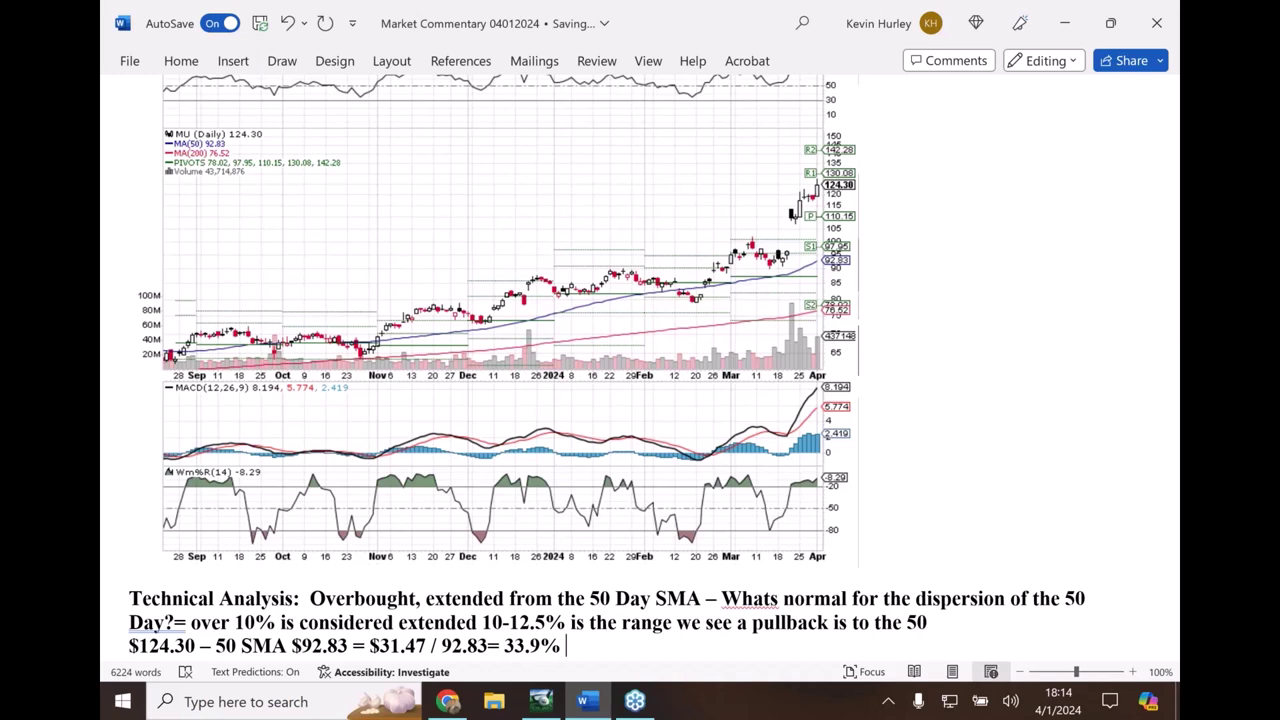
Append "Higher than the 50 SMA =" after the 33.9% result.
type(" Hihger th")
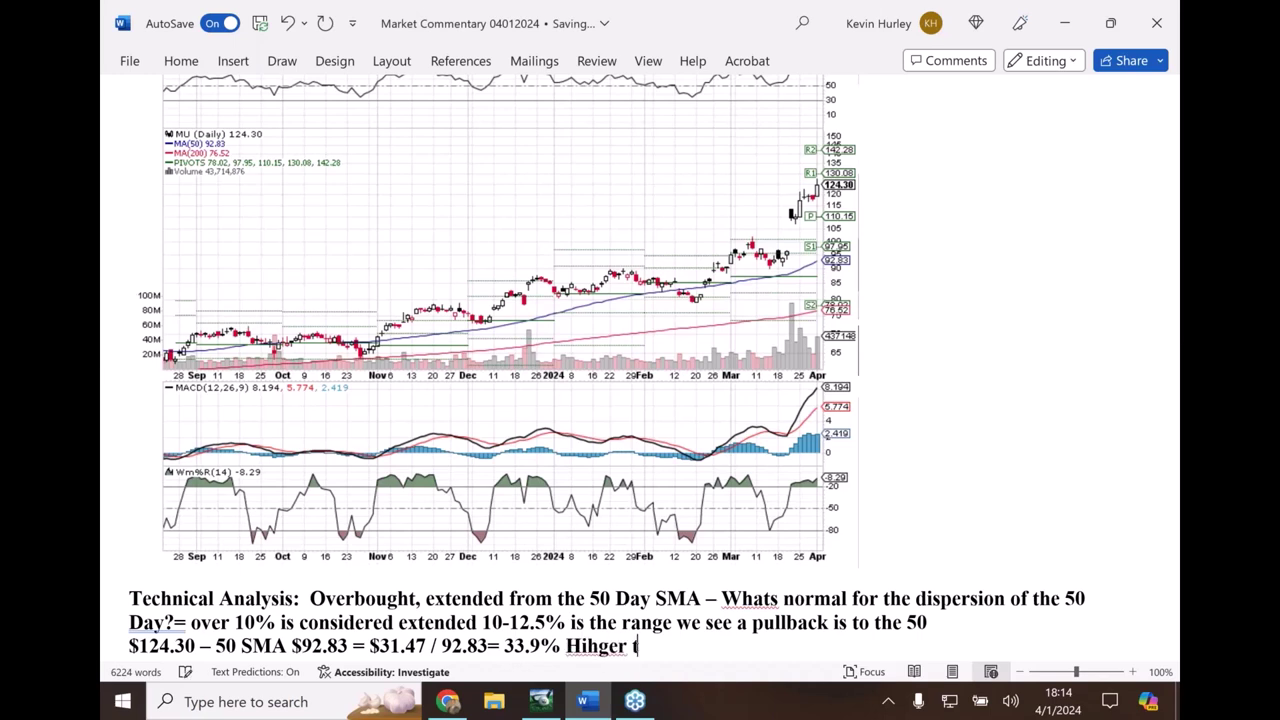
key("BackSpace")
key("BackSpace")
key("BackSpace")
key("BackSpace")
key("BackSpace")
key("BackSpace")
key("BackSpace")
type("gher than the ")
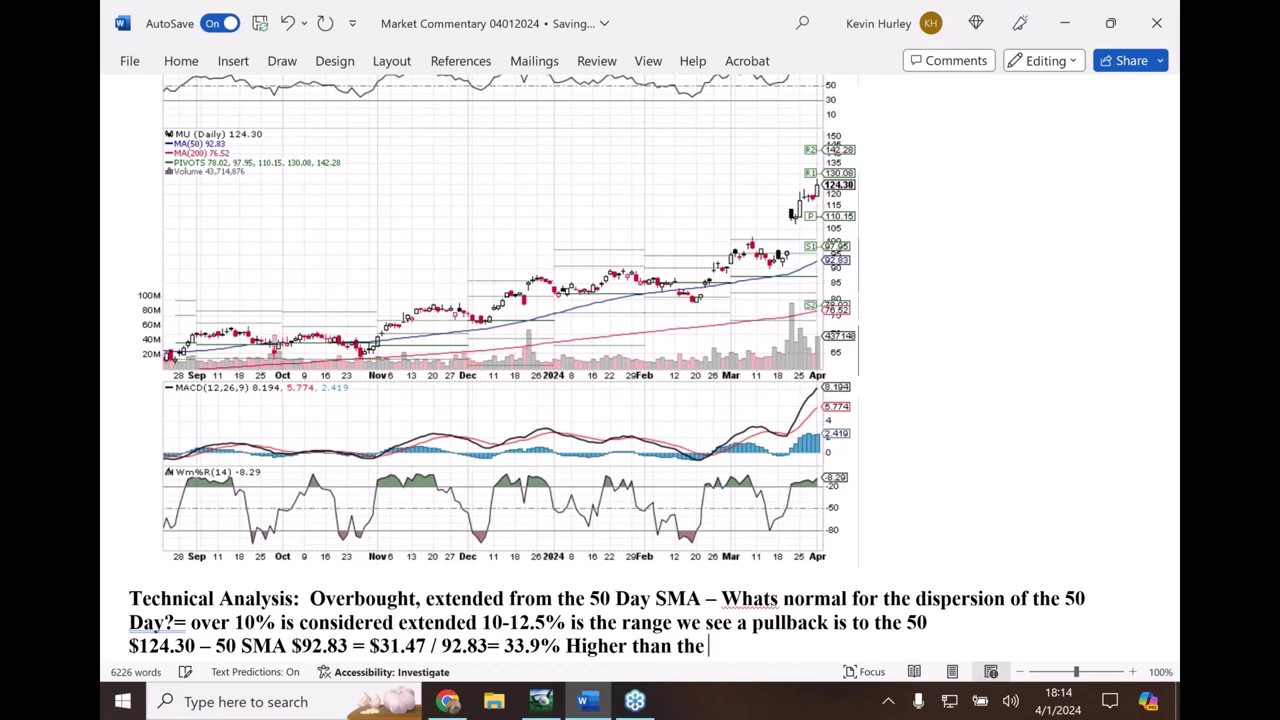
type("50 SMA =")
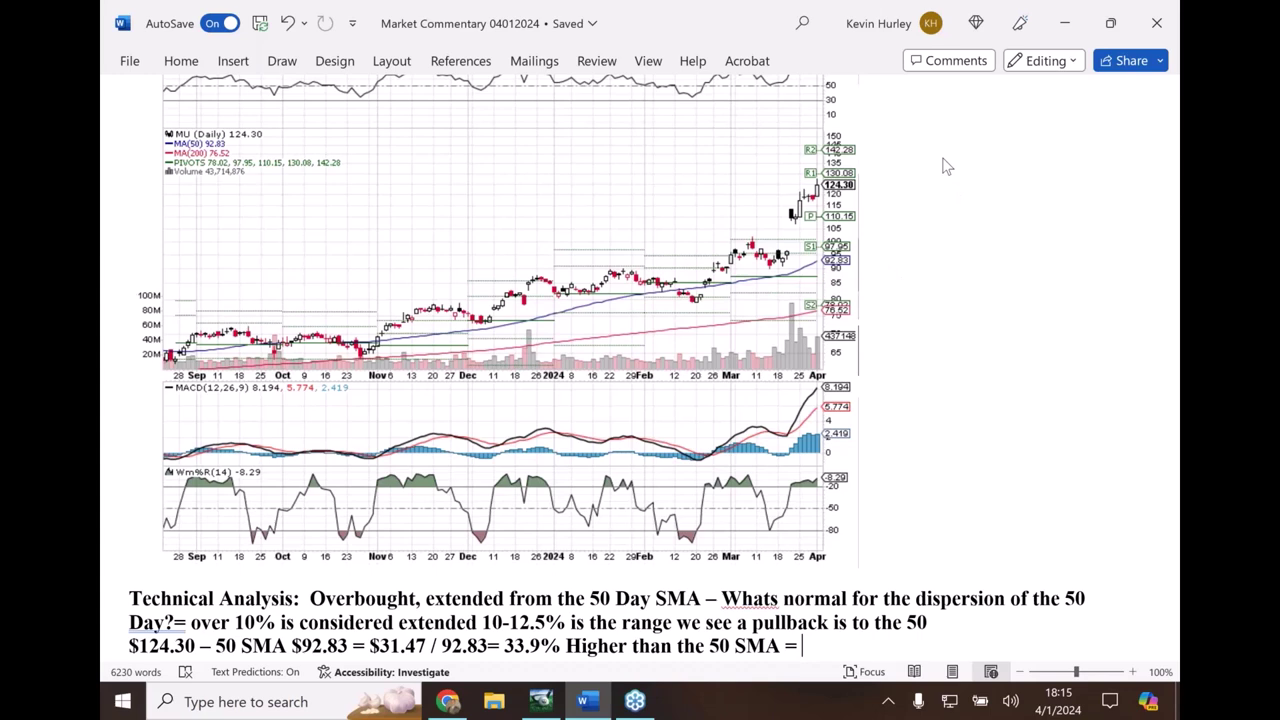
Highlight MU's rising trend above the price bars from September to April and the gap down to the 50-day average.
left_click_drag(172, 359, 201, 348)
mouse_move(328, 330)
left_mouse_down()
mouse_move(722, 238)
mouse_move(832, 181)
left_mouse_up()
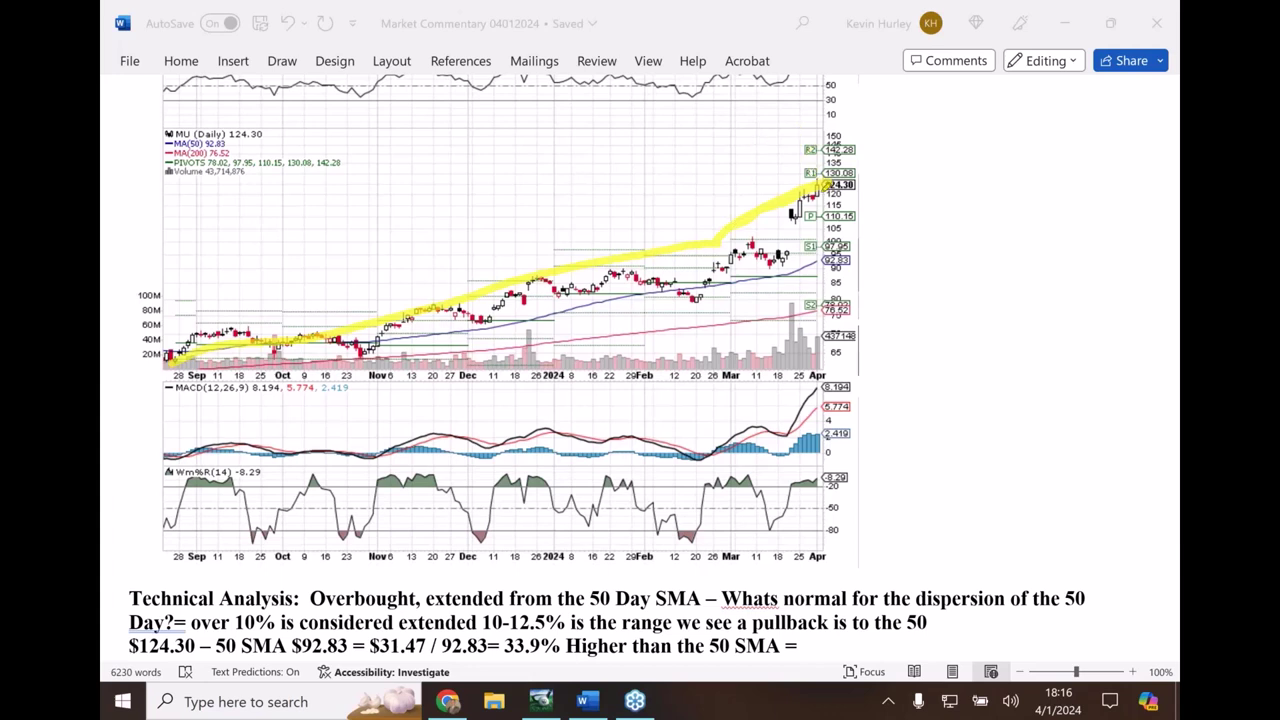
left_click_drag(822, 186, 820, 250)
Switch to the StockCharts MU chart in the browser and highlight each pullback since September and the 102.64 price label.
left_click(449, 702)
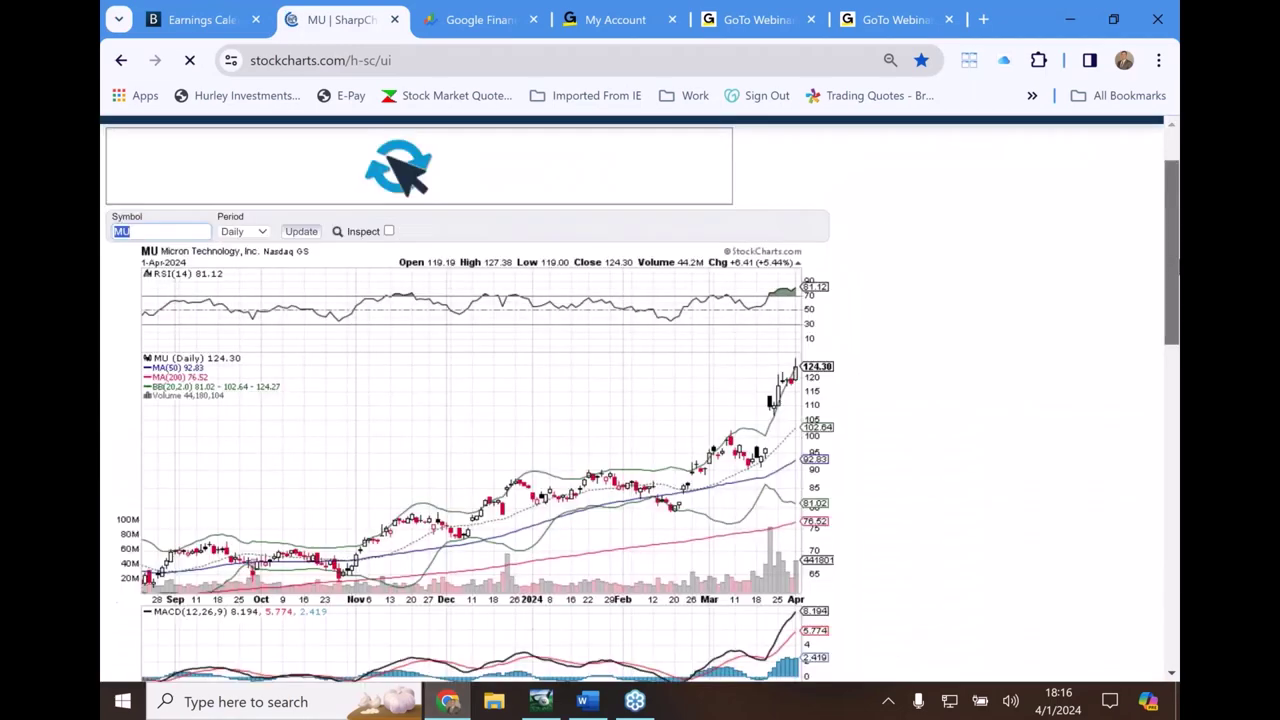
scroll(860, 373, "down", 1)
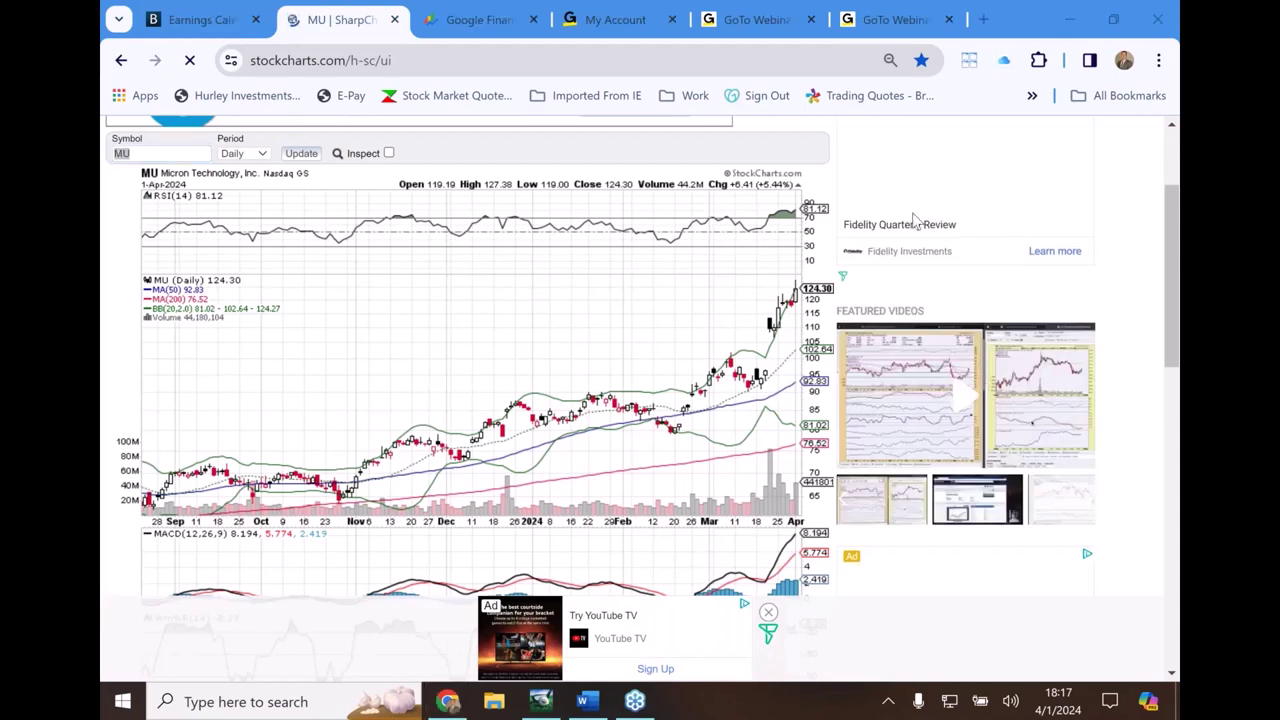
left_click_drag(745, 358, 770, 400)
mouse_move(578, 410)
left_mouse_down()
mouse_move(612, 388)
mouse_move(680, 430)
left_mouse_up()
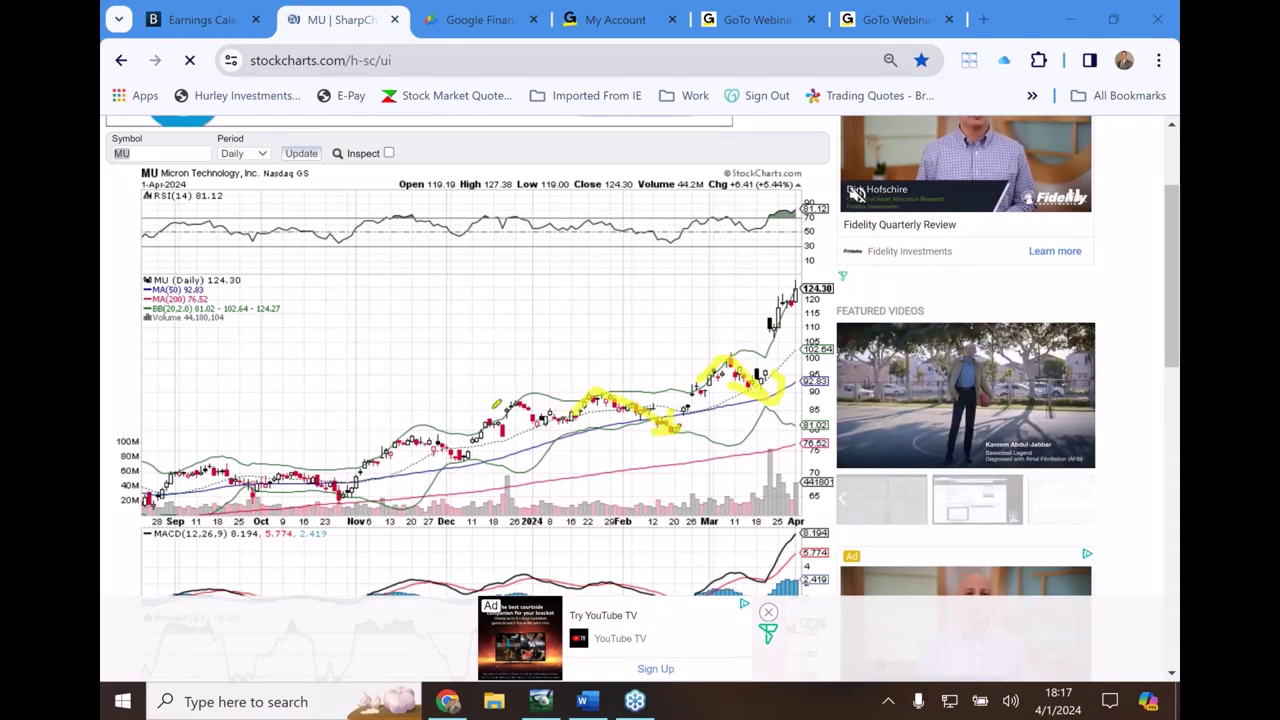
left_click_drag(493, 399, 548, 420)
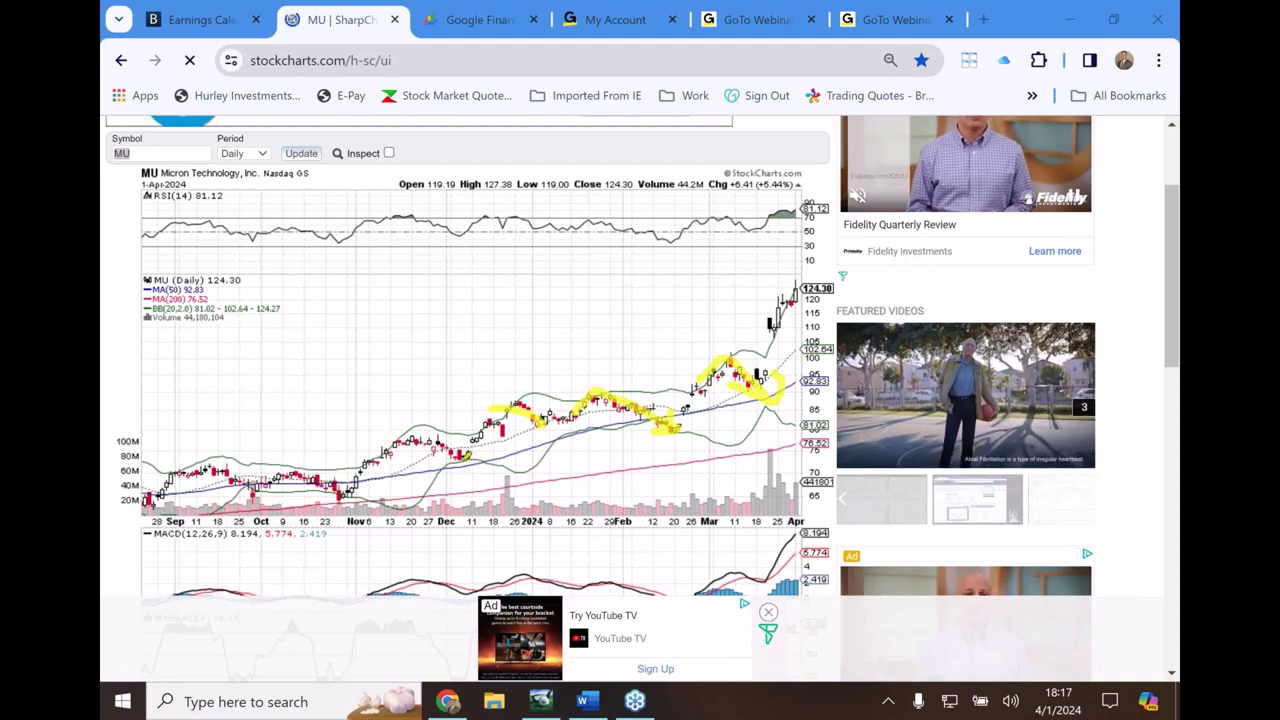
left_click_drag(465, 455, 380, 446)
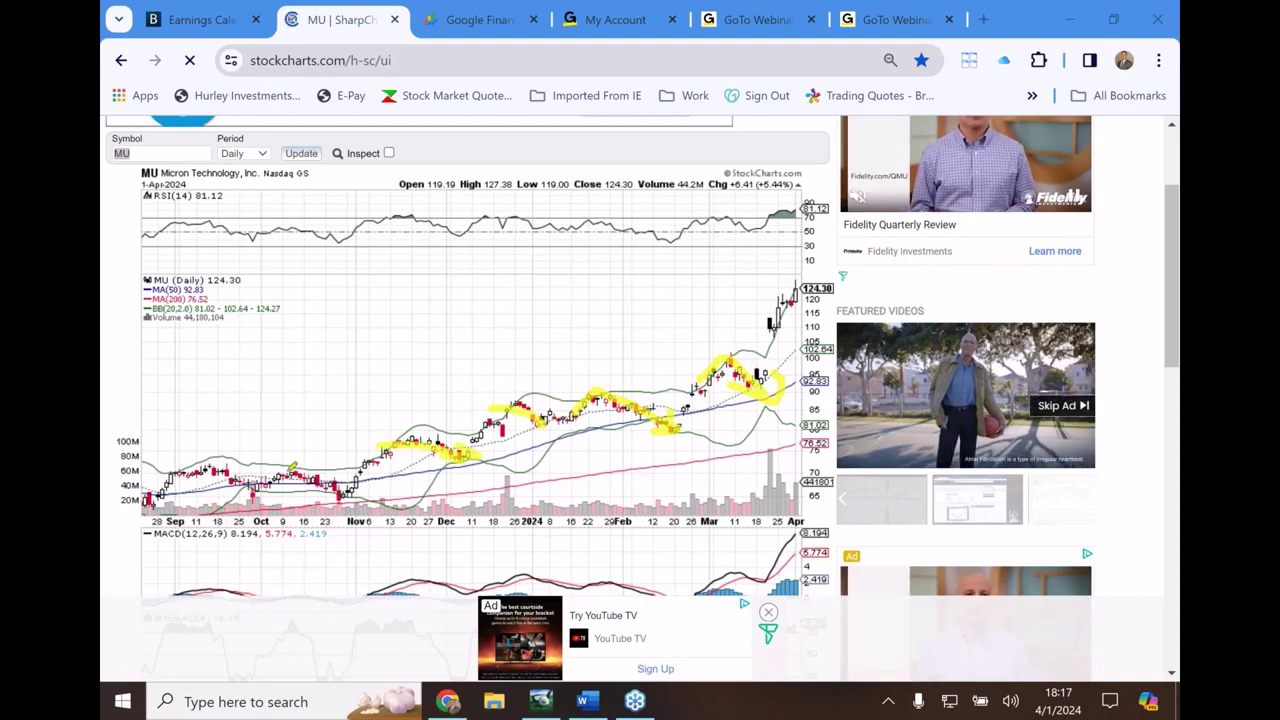
left_click_drag(292, 468, 352, 500)
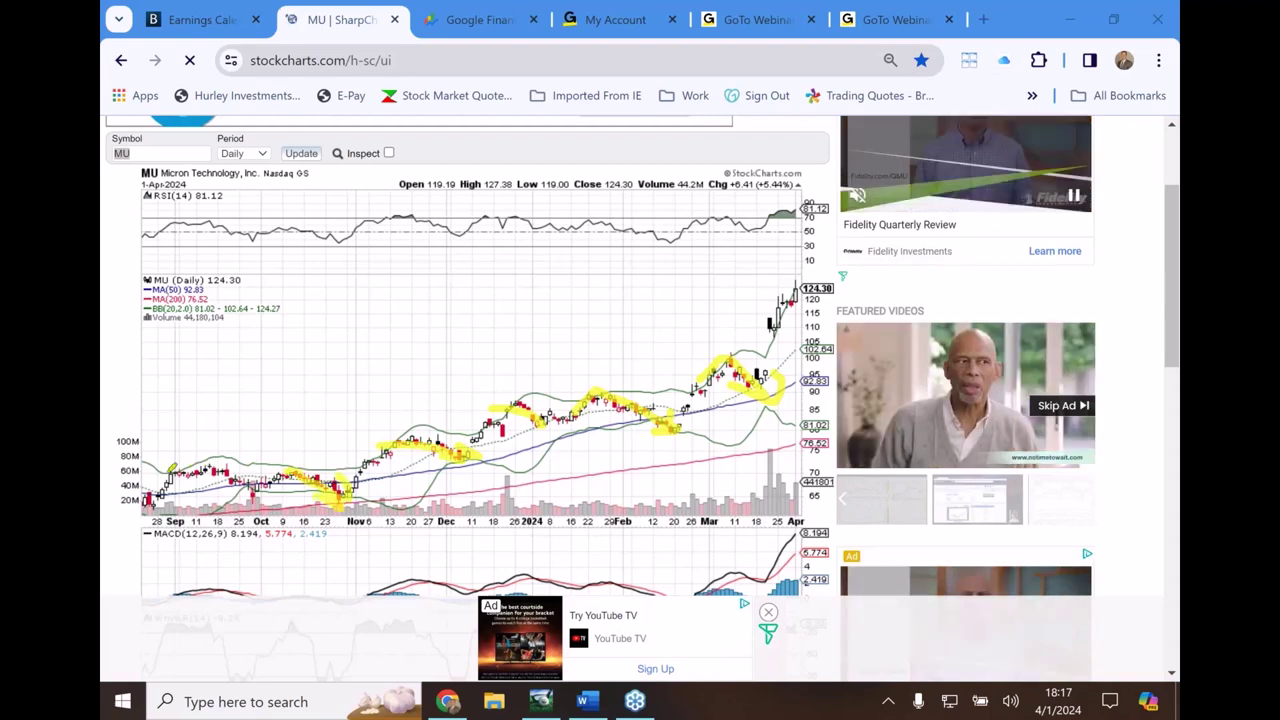
left_click_drag(262, 478, 238, 498)
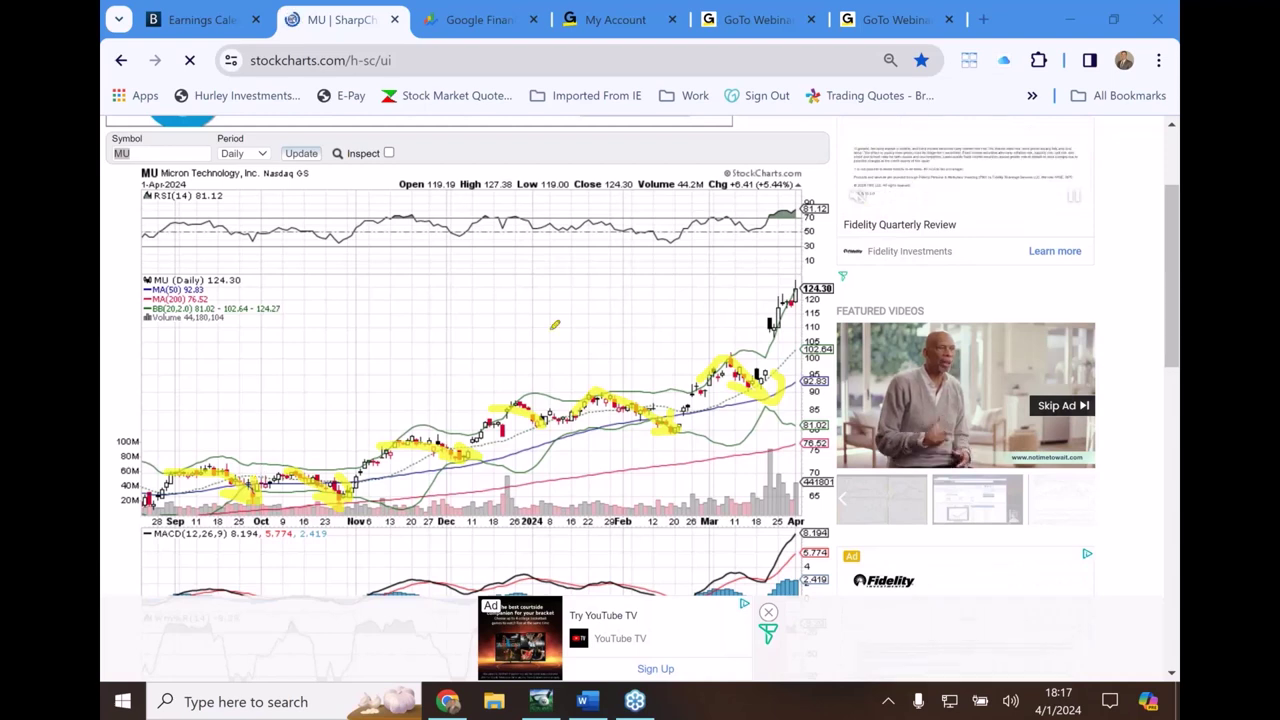
mouse_move(804, 339)
left_mouse_down()
mouse_move(811, 331)
mouse_move(799, 330)
mouse_move(838, 362)
mouse_move(812, 364)
mouse_move(794, 343)
left_mouse_up()
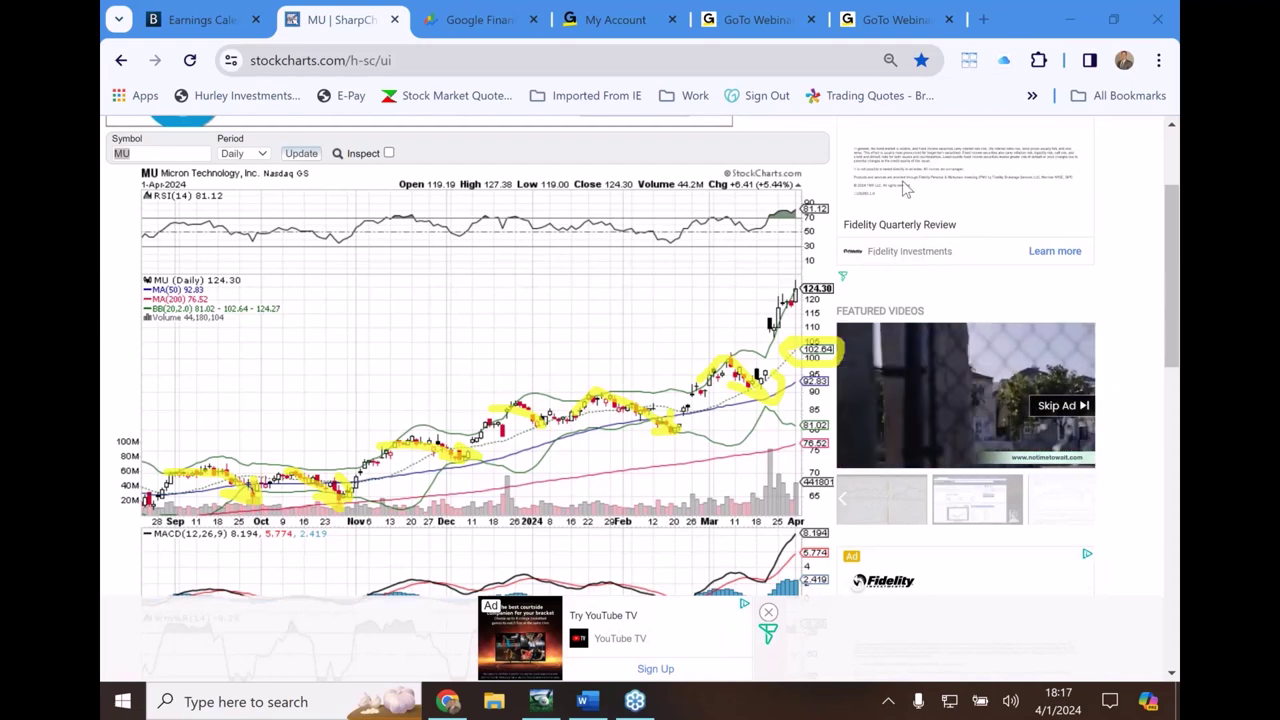
Close the banner ad covering the lower indicators and clear the yellow highlights from the MU chart.
left_click(768, 612)
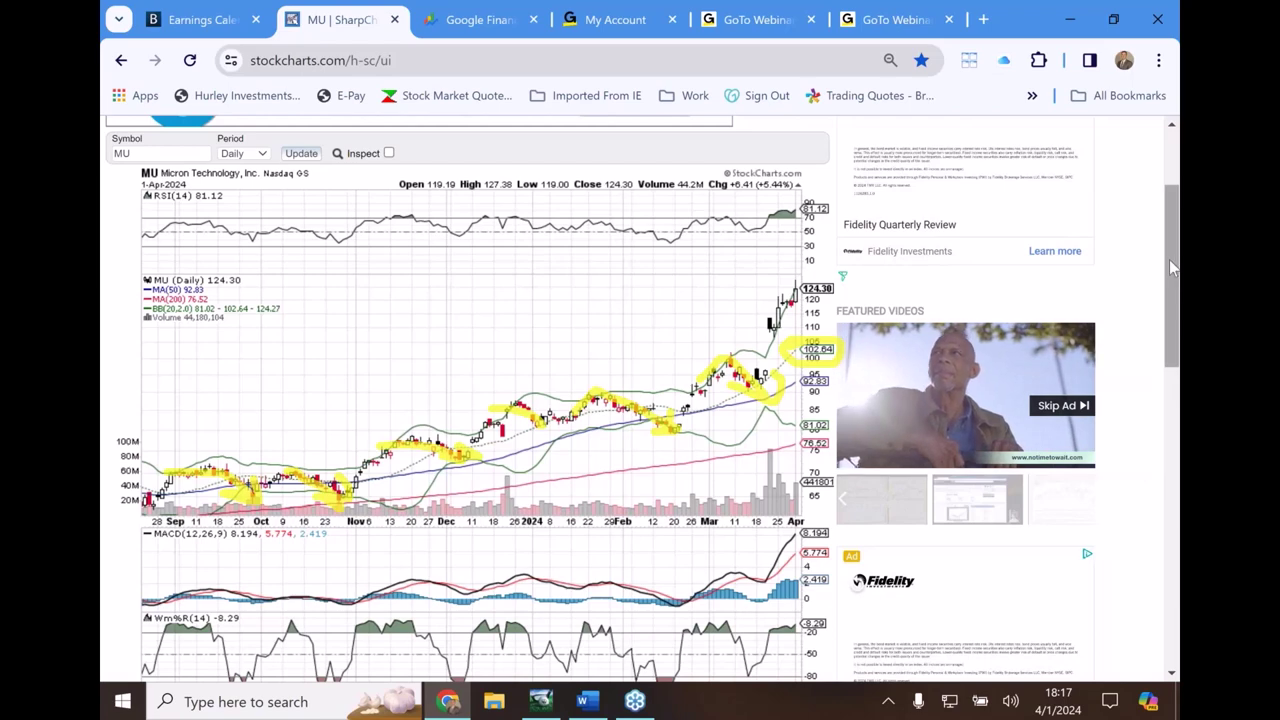
scroll(1171, 271, "down", 1)
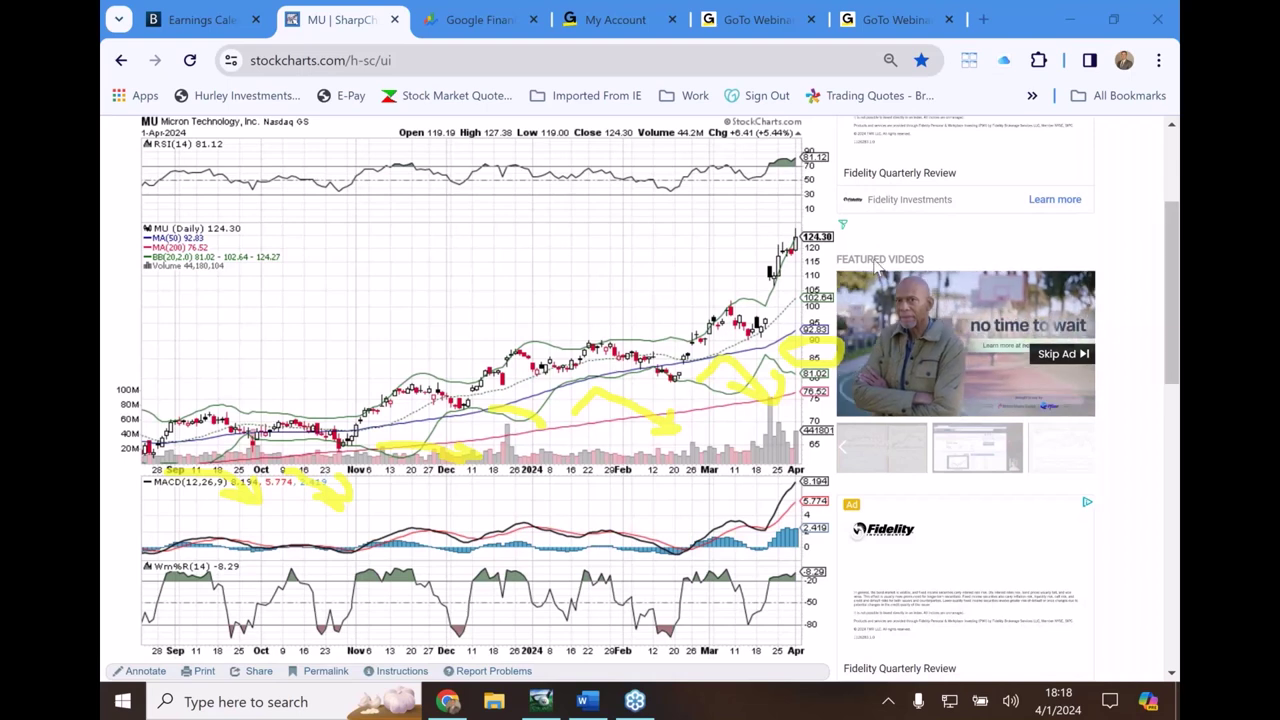
key("Escape")
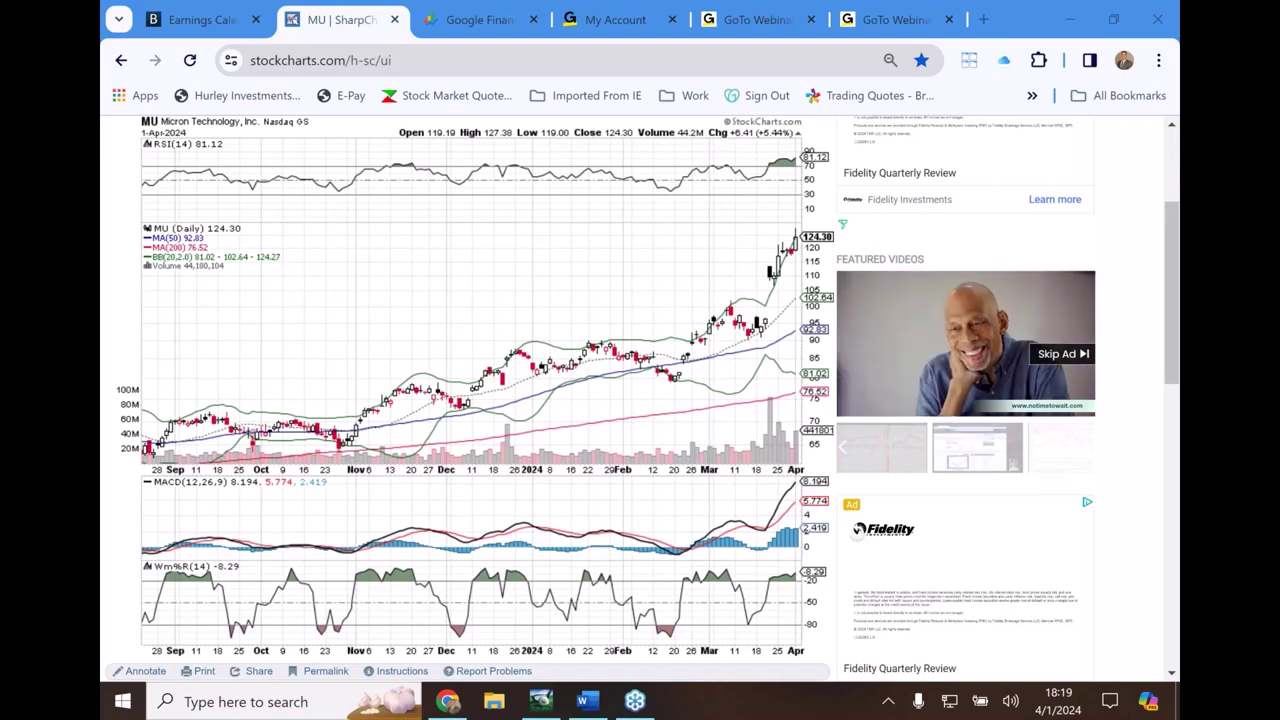
Switch back to the Word commentary and start a new line below the 33.9% calculation reading "Today because MU is so".
mouse_move(590, 708)
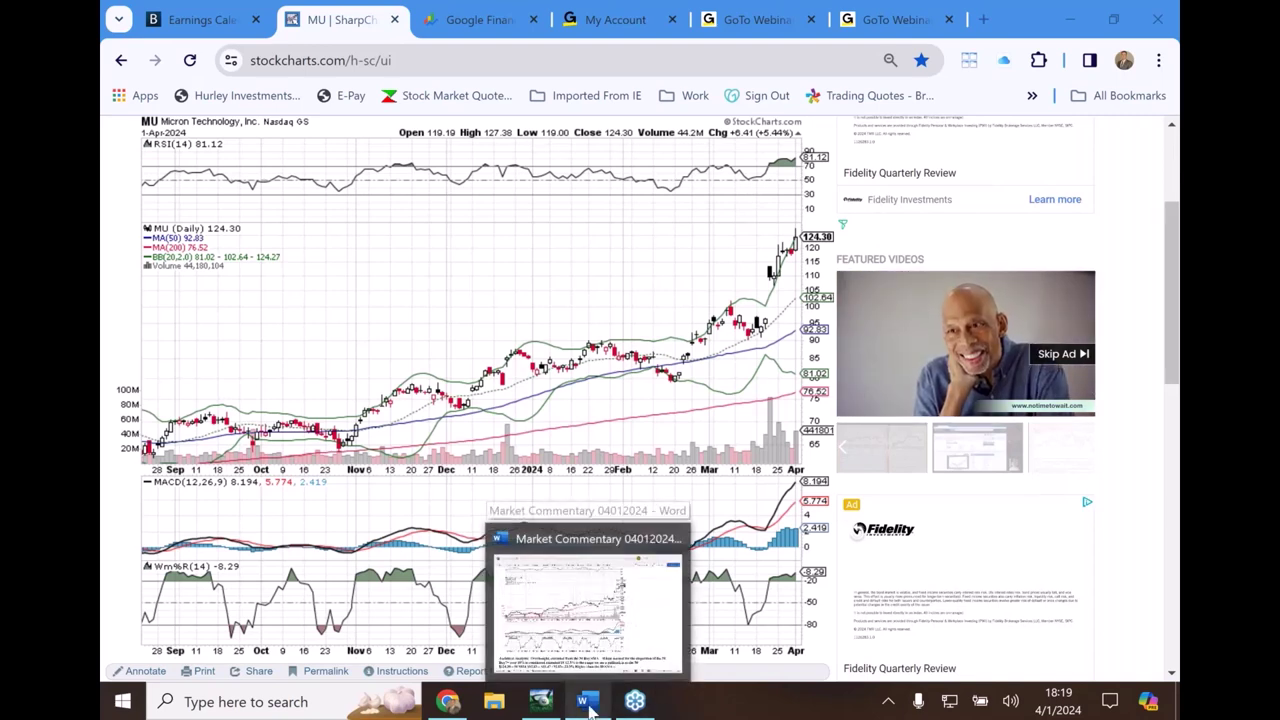
left_click(585, 605)
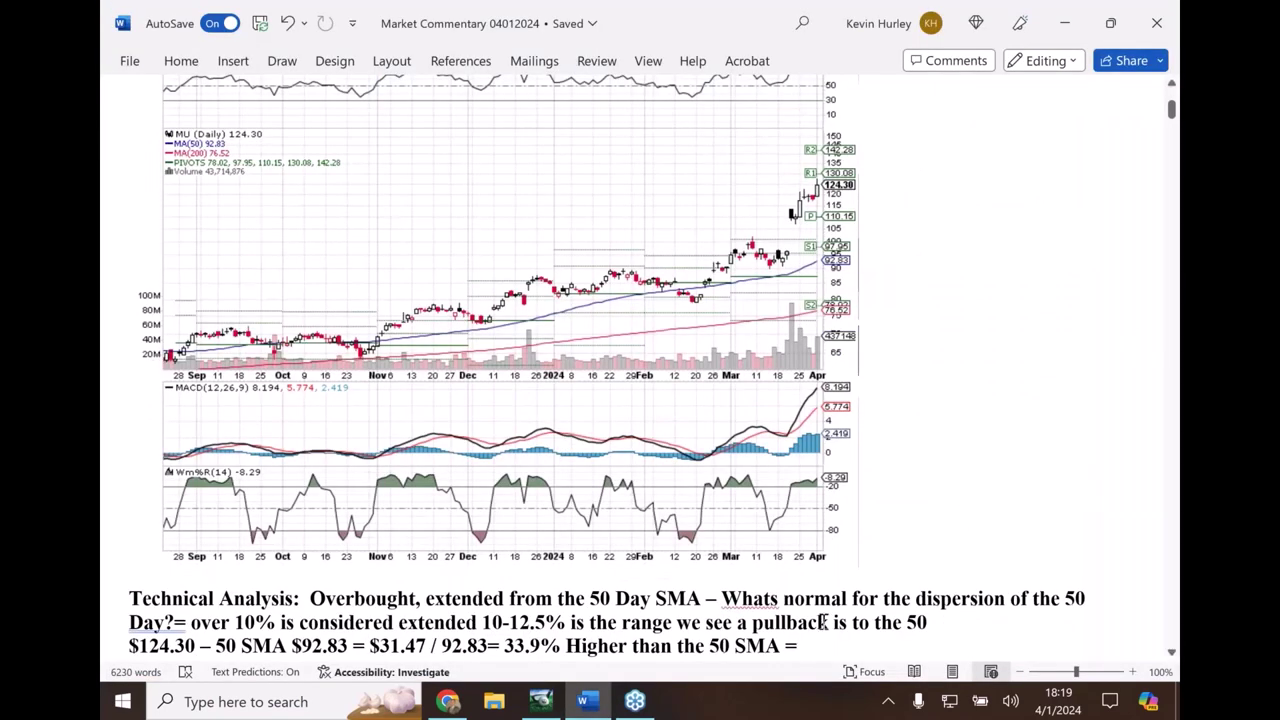
key("Return")
type("Today because mU is")
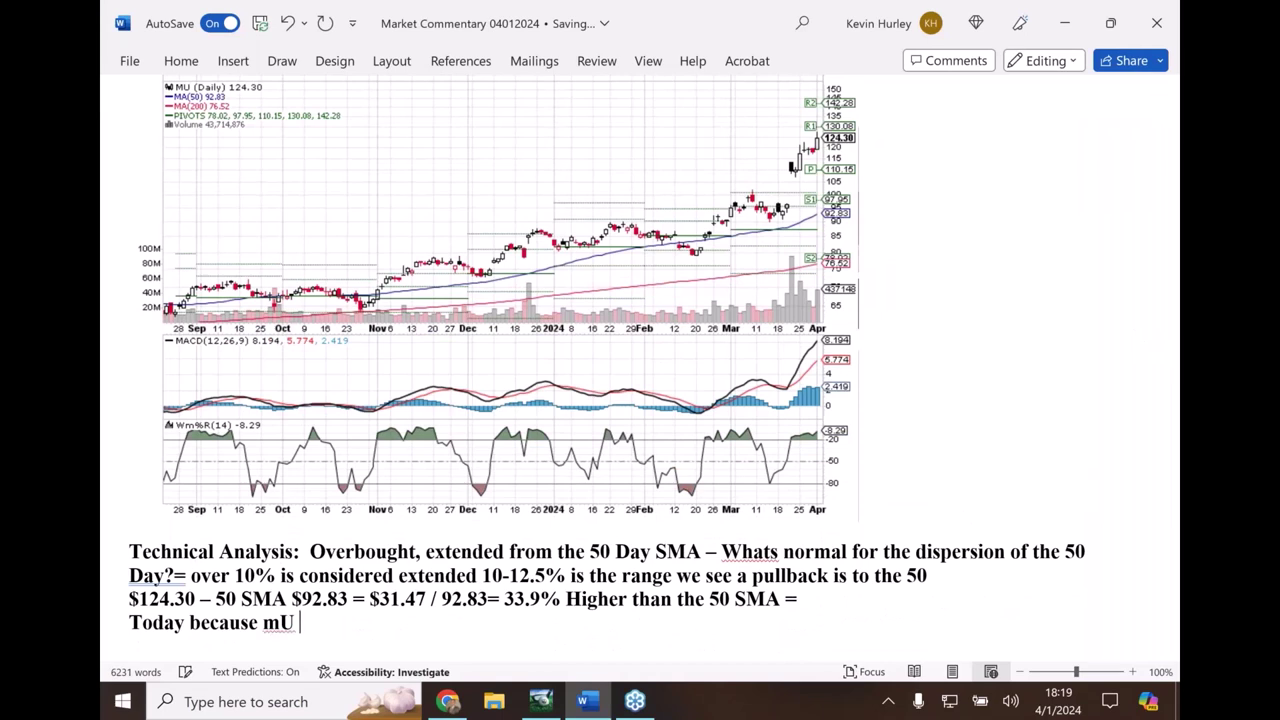
key("BackSpace")
key("BackSpace")
key("BackSpace")
key("BackSpace")
key("BackSpace")
type("MU is so")
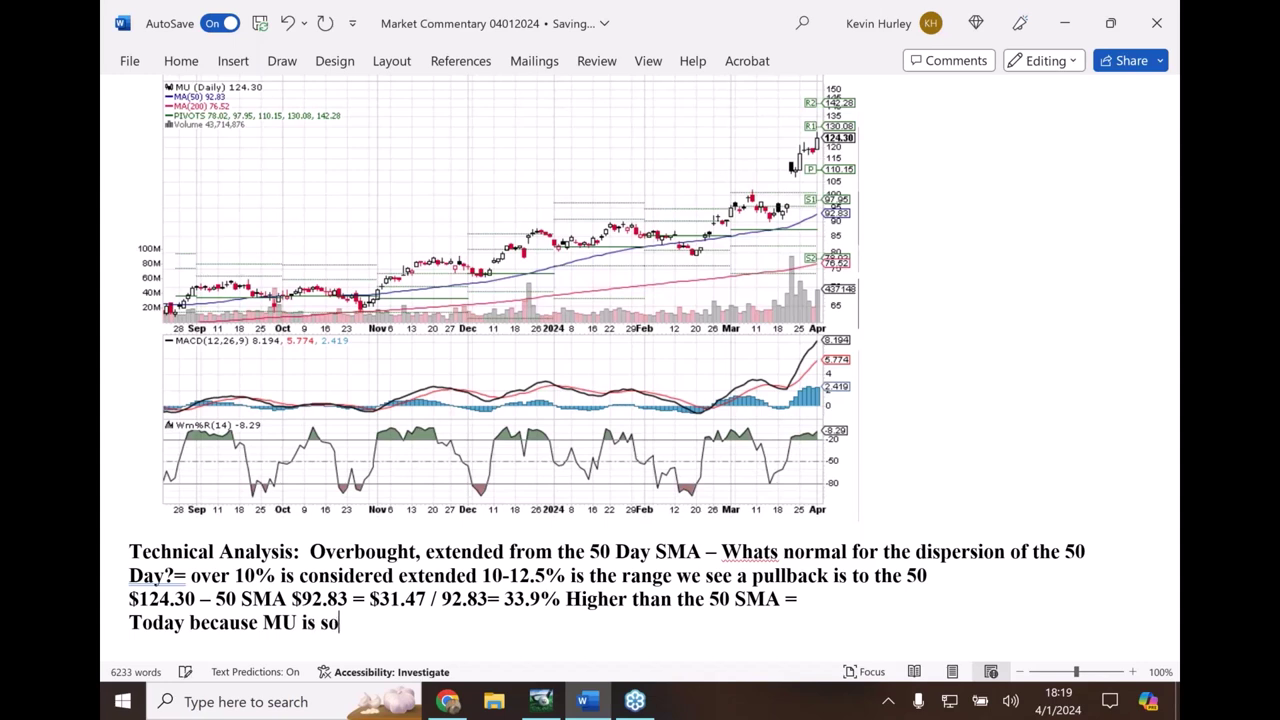
Stretch "so" to "soooo" and complete the line with "overextended we purchased $123 Long put April 28".
type("ooo ove")
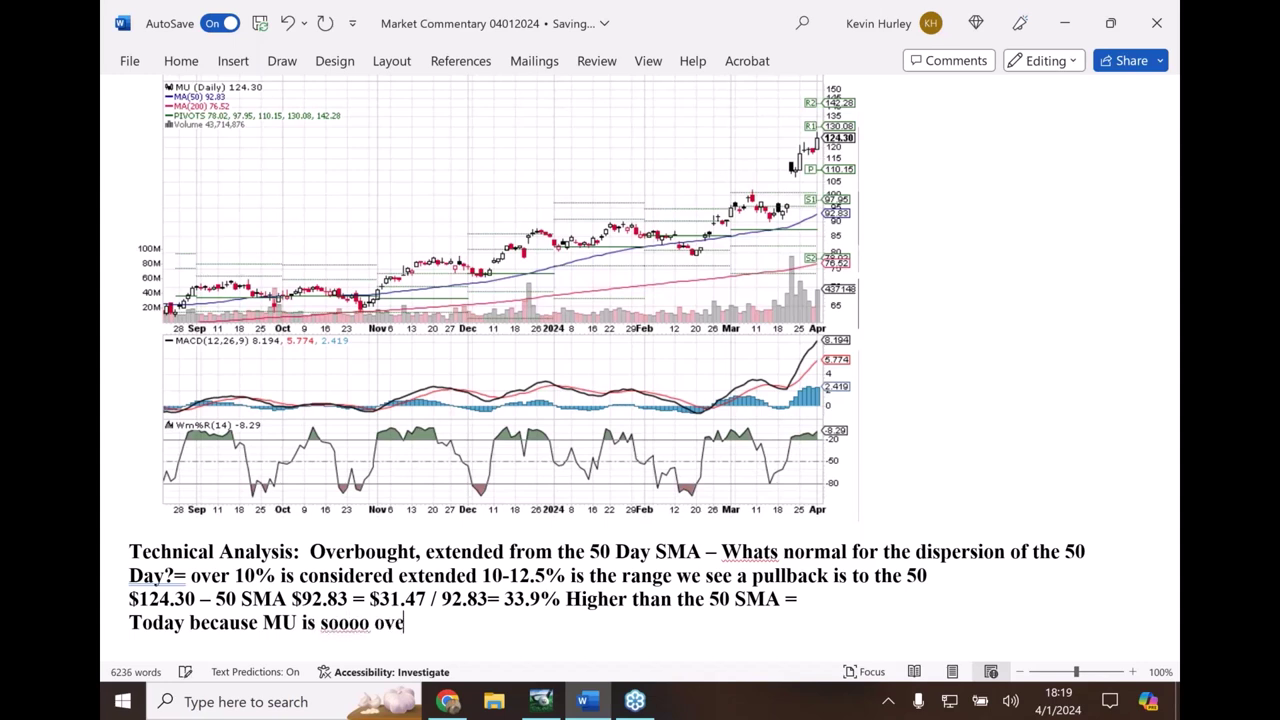
type("rextende")
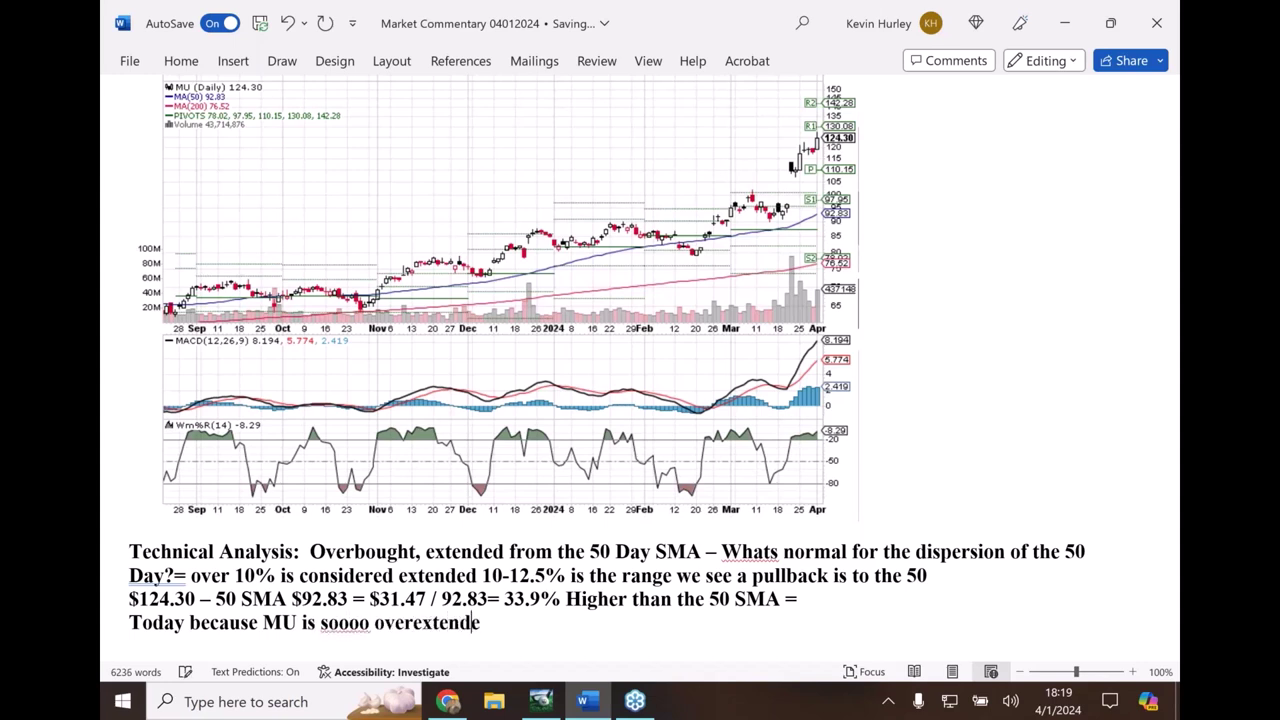
type("d we purchased ")
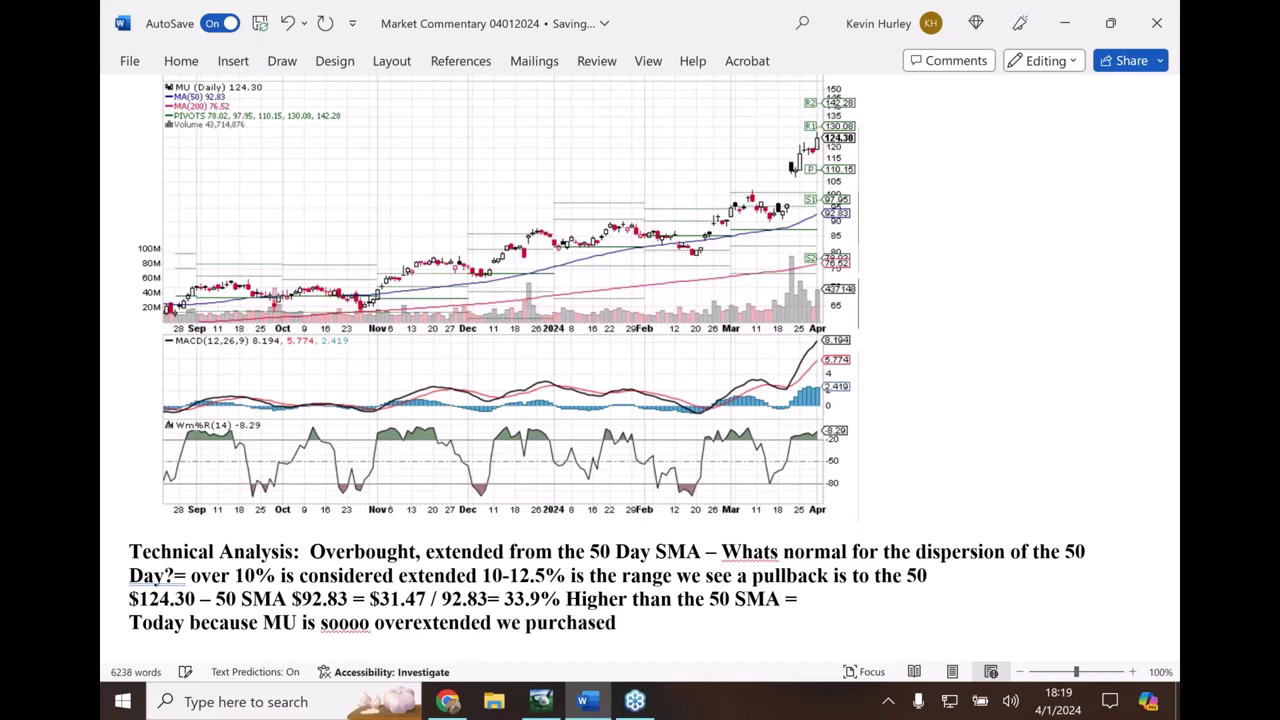
type("$123 Long put")
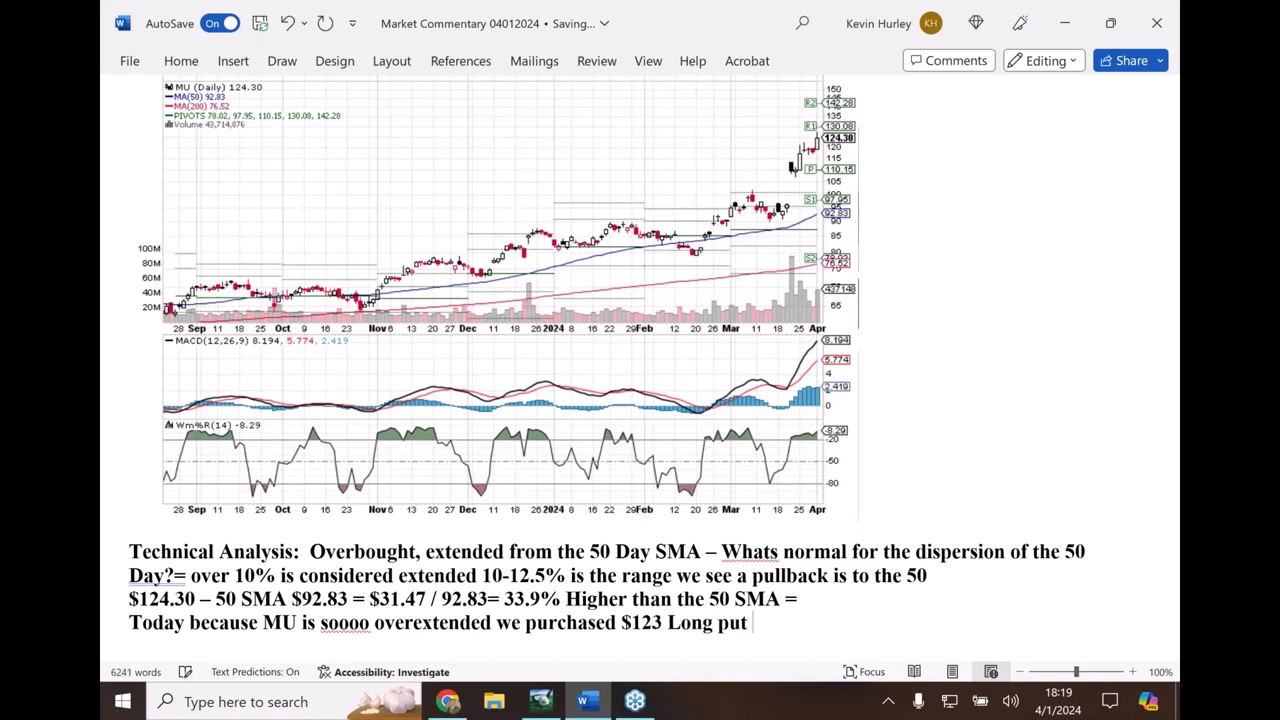
type(" April 28")
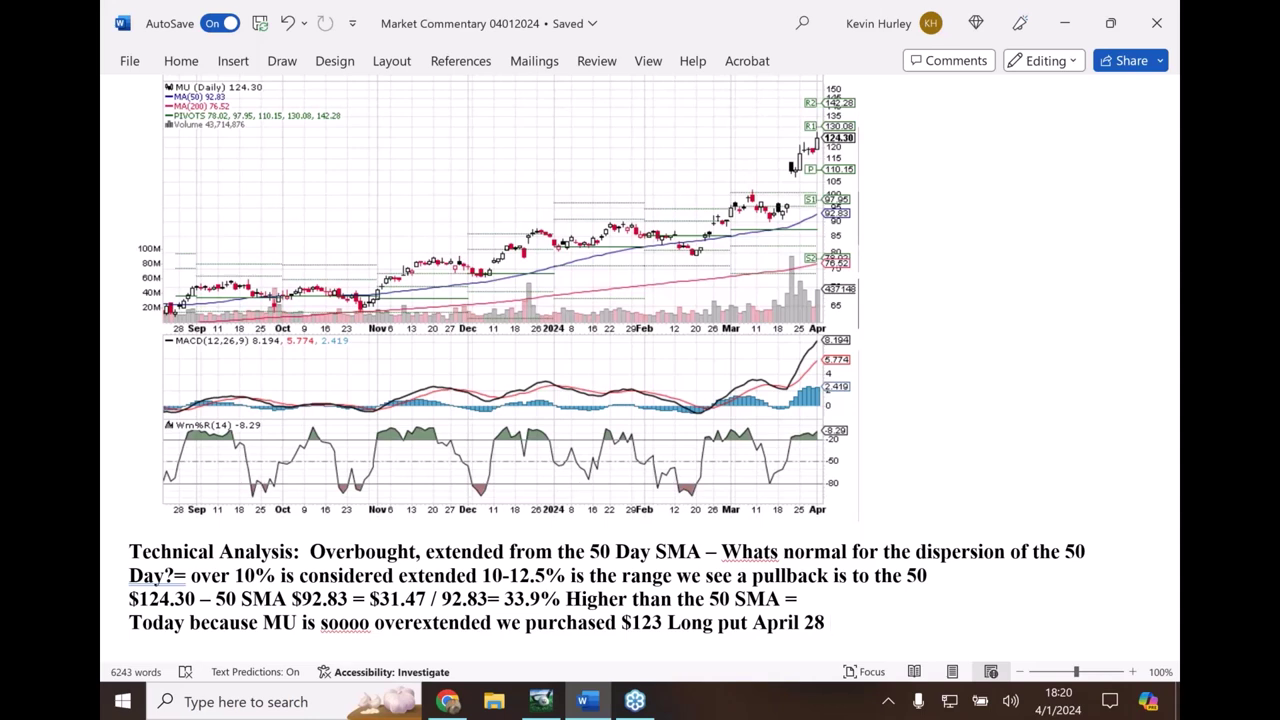
Correct the misspelled "Whats" in the Technical Analysis line to the suggested "What's".
right_click(773, 556)
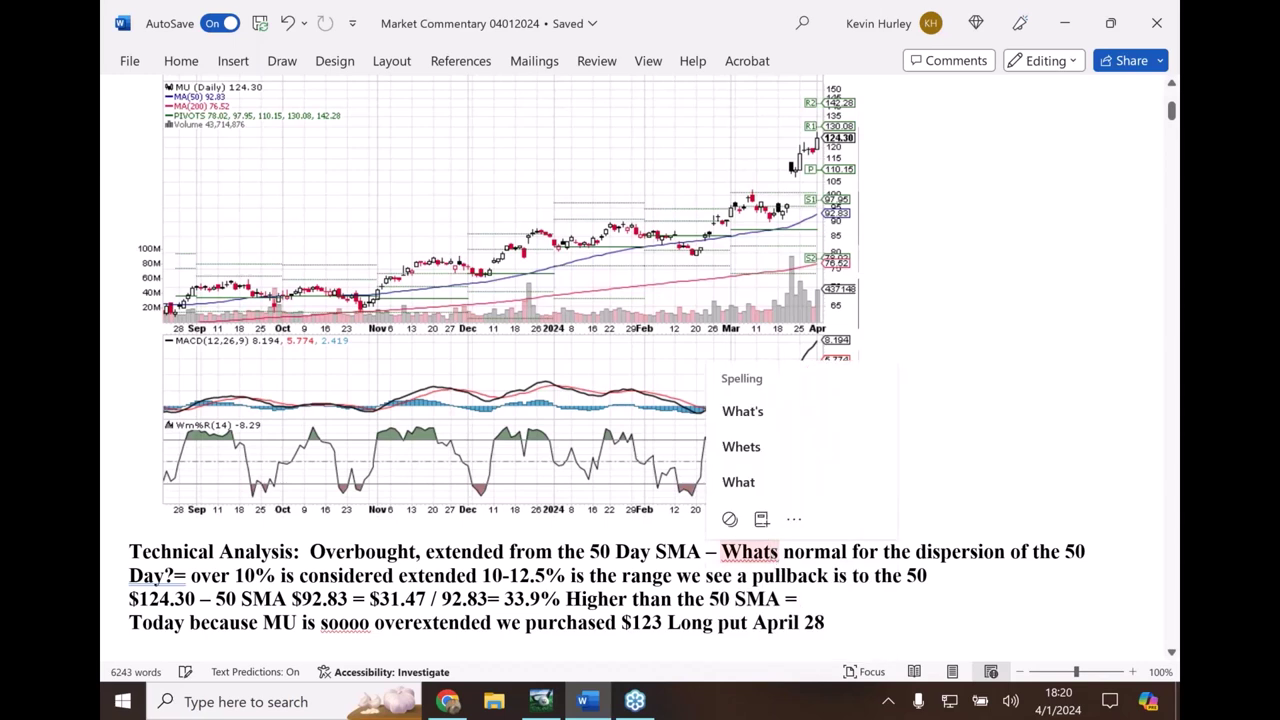
left_click(745, 409)
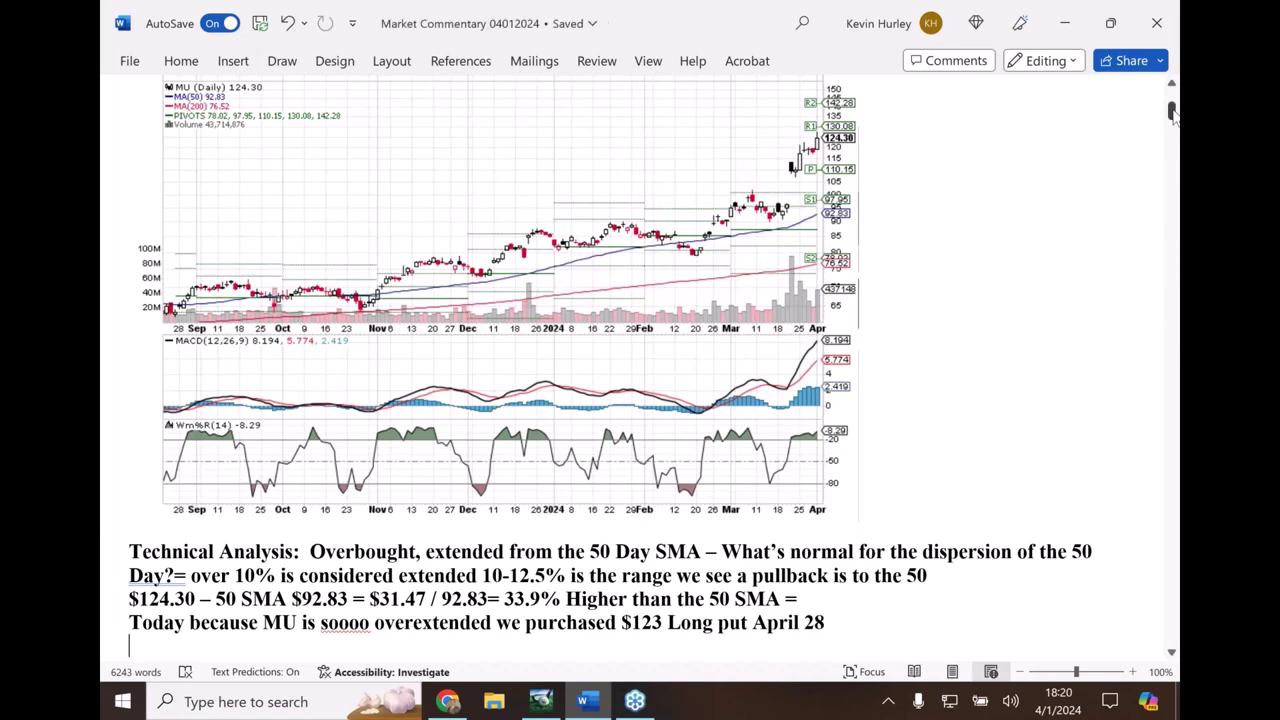
left_click_drag(1174, 115, 1175, 112)
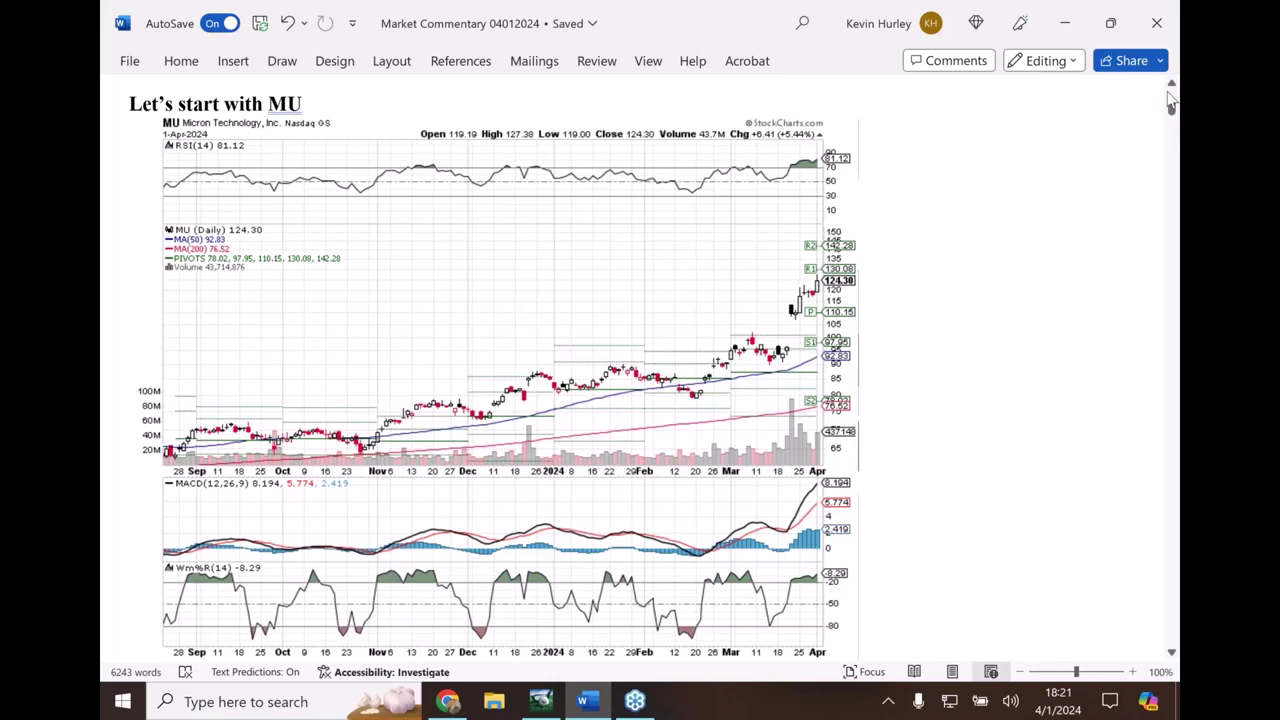
left_click_drag(1172, 108, 1172, 118)
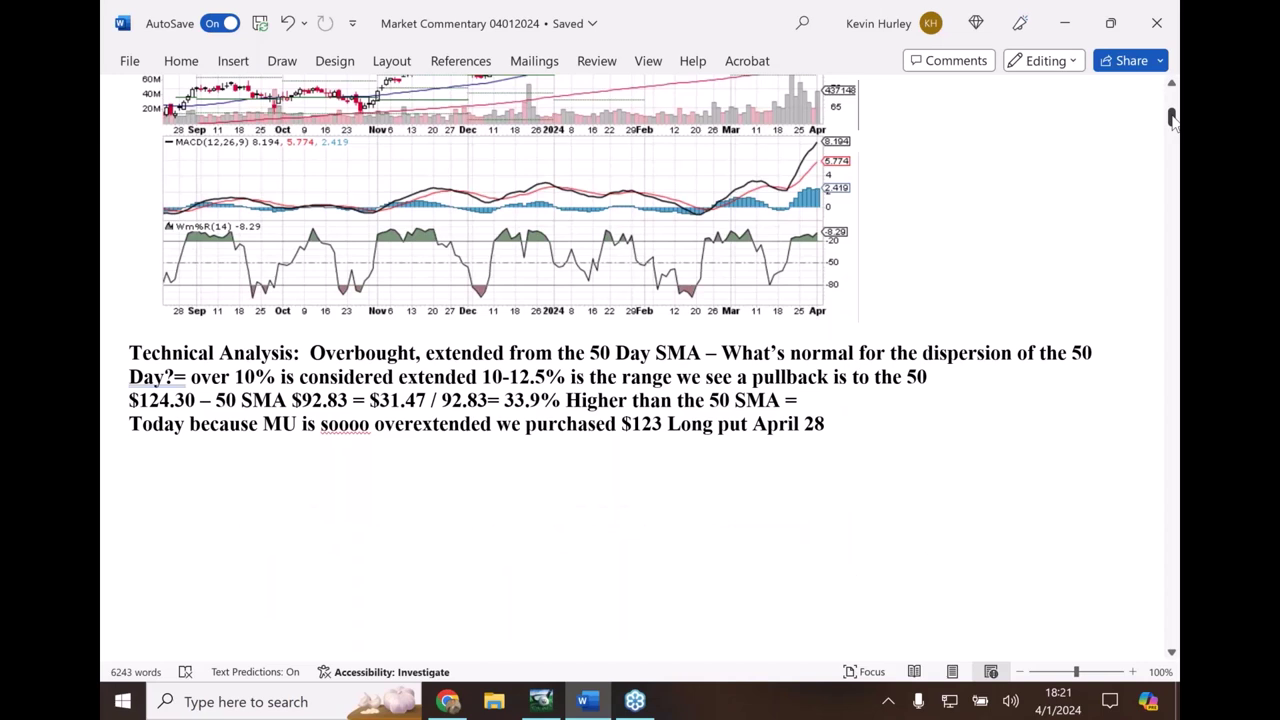